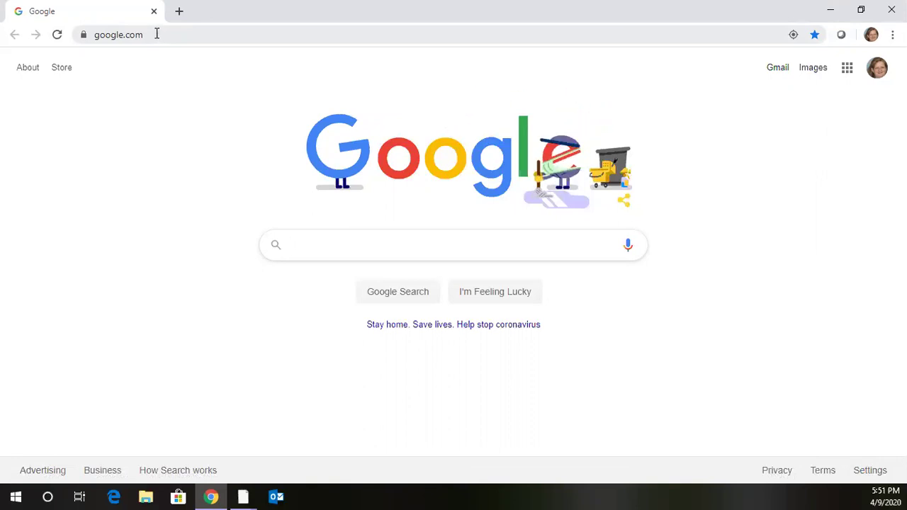
pyautogui.click(156, 33)
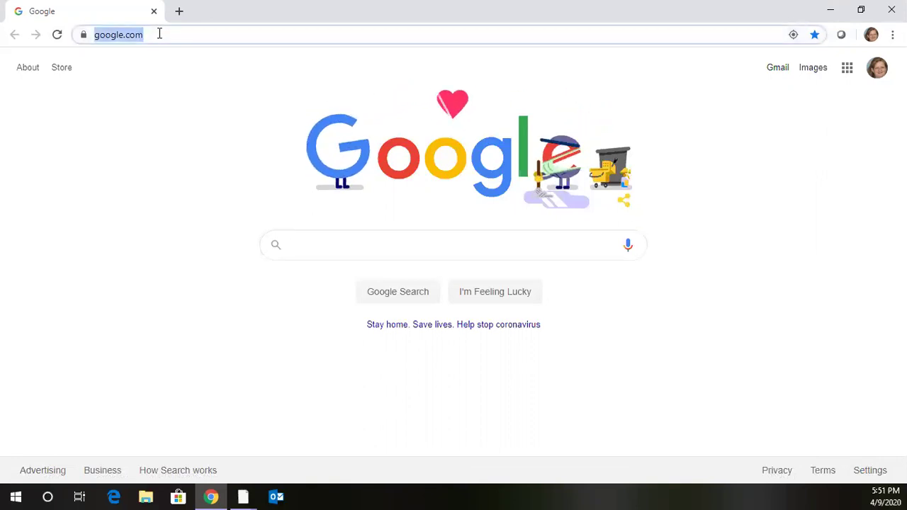
pyautogui.write('www.col')
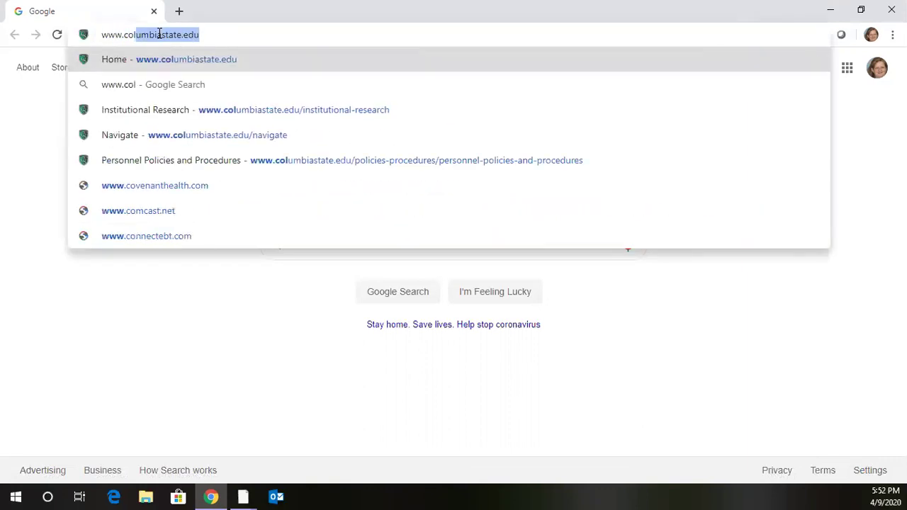
pyautogui.write('umbia')
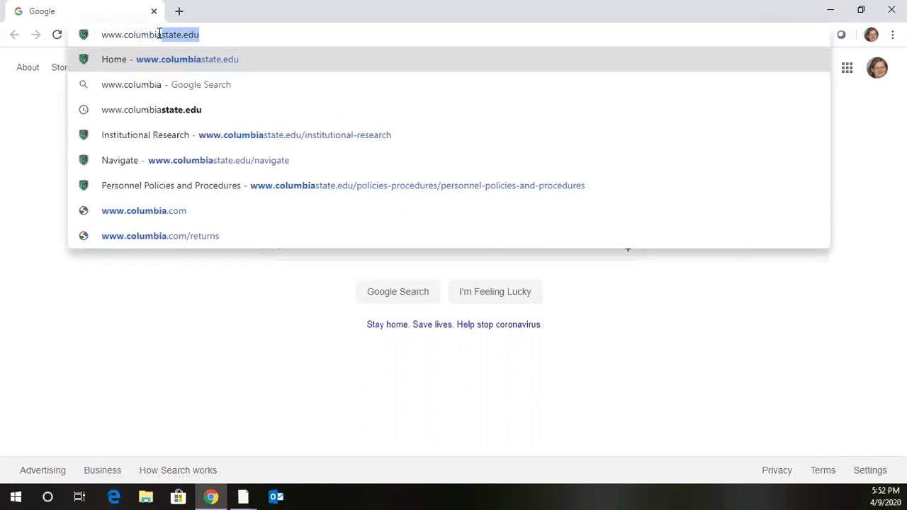
pyautogui.write('state.edu')
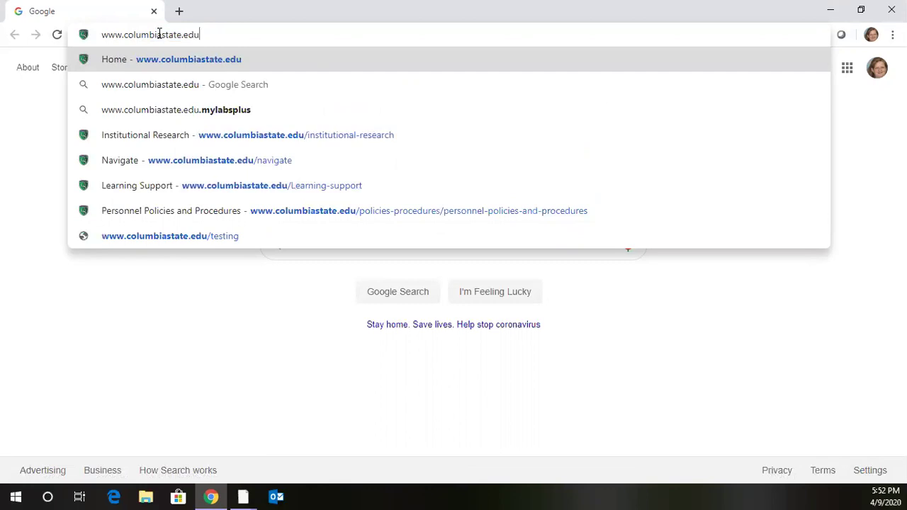
pyautogui.write('/n')
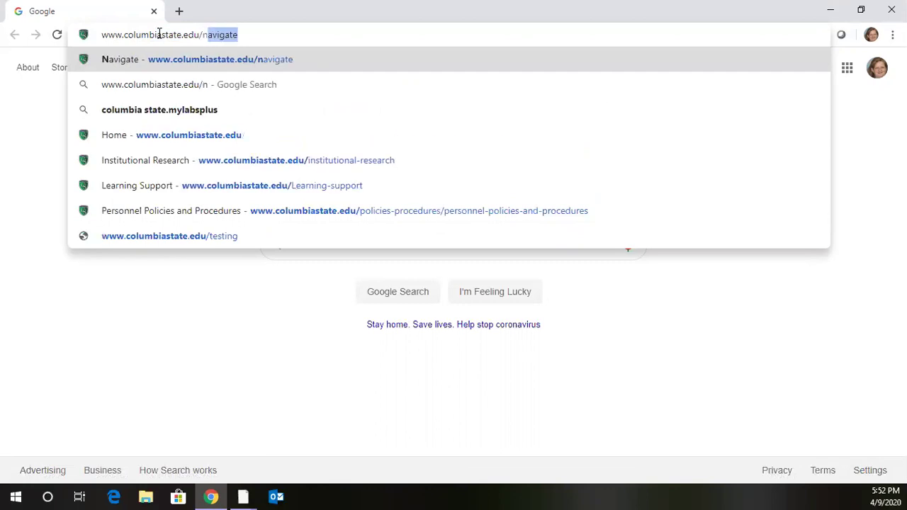
pyautogui.write('avigate')
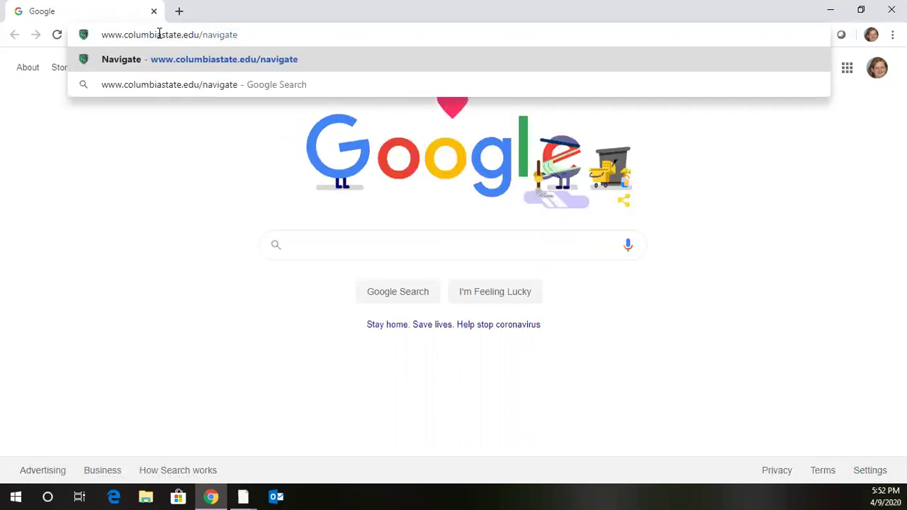
pyautogui.press('Return')
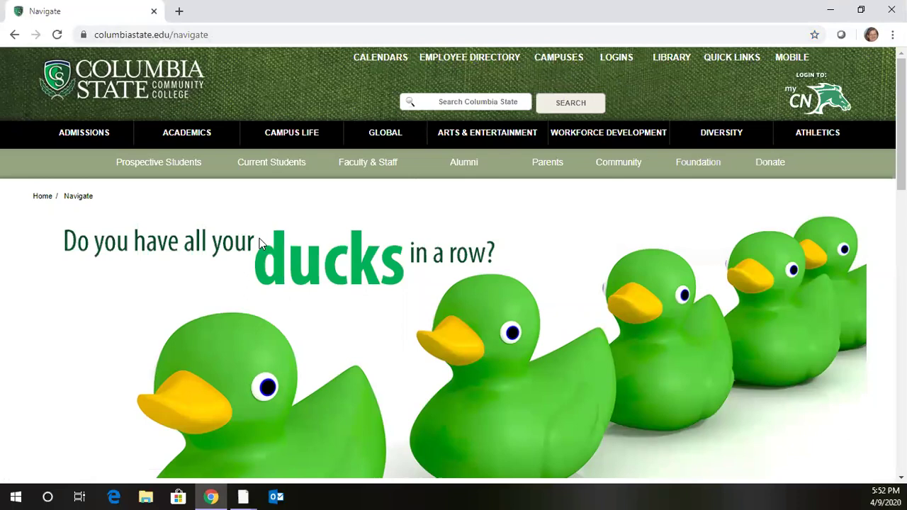
# Step: Follow the page's Student Link to the Columbia State sign-in page
pyautogui.scroll(-5, 259, 239)
pyautogui.scroll(-3, 248, 266)
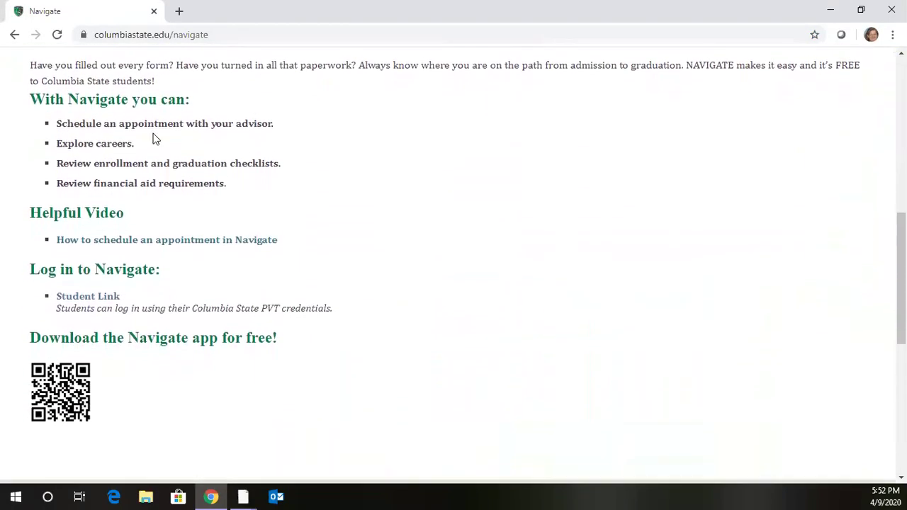
pyautogui.click(108, 284)
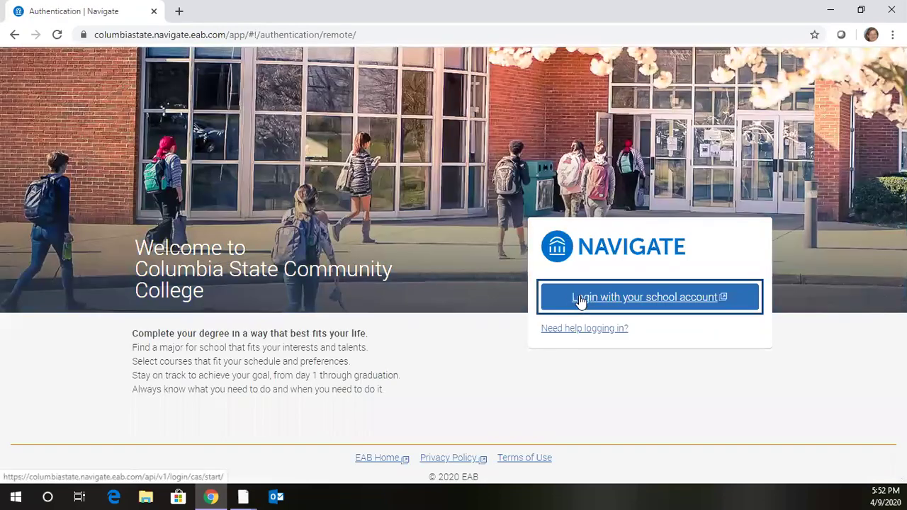
pyautogui.click(579, 300)
# Step: Sign in with the PVT username and account password
pyautogui.click(422, 224)
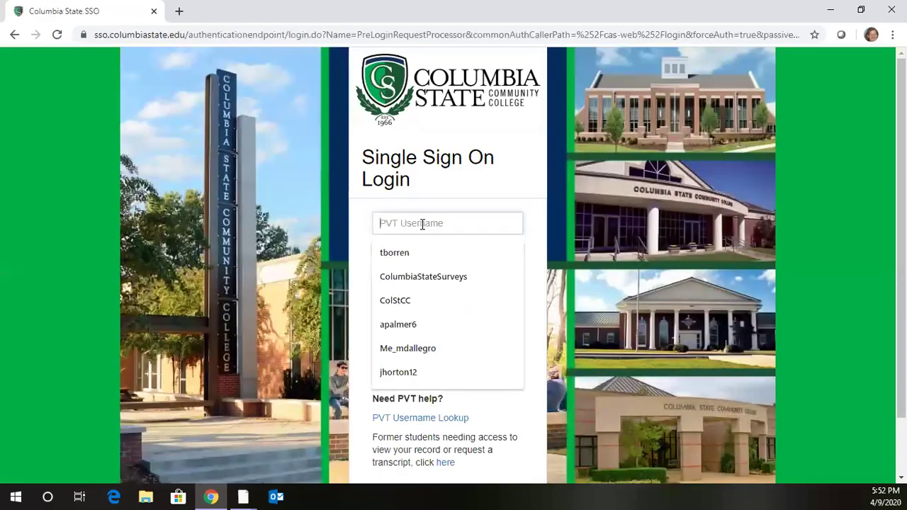
pyautogui.press('Tab')
pyautogui.write('pas')
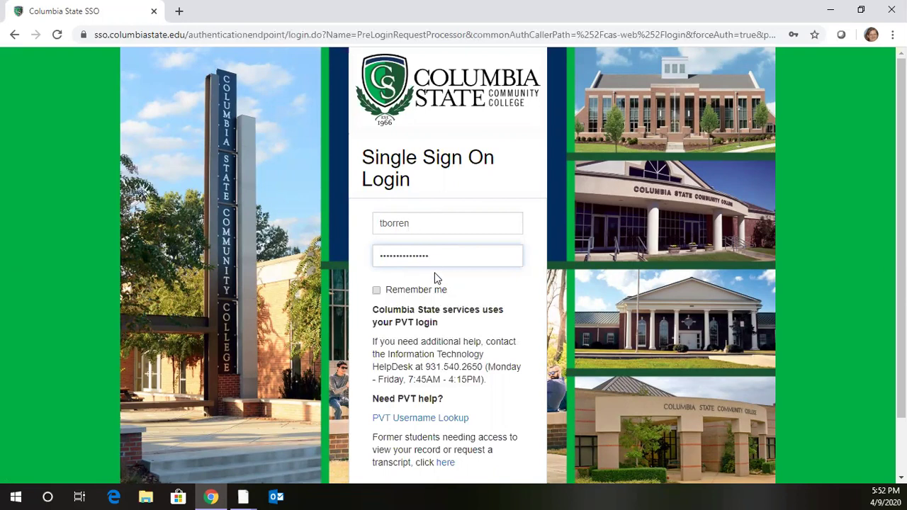
pyautogui.press('Return')
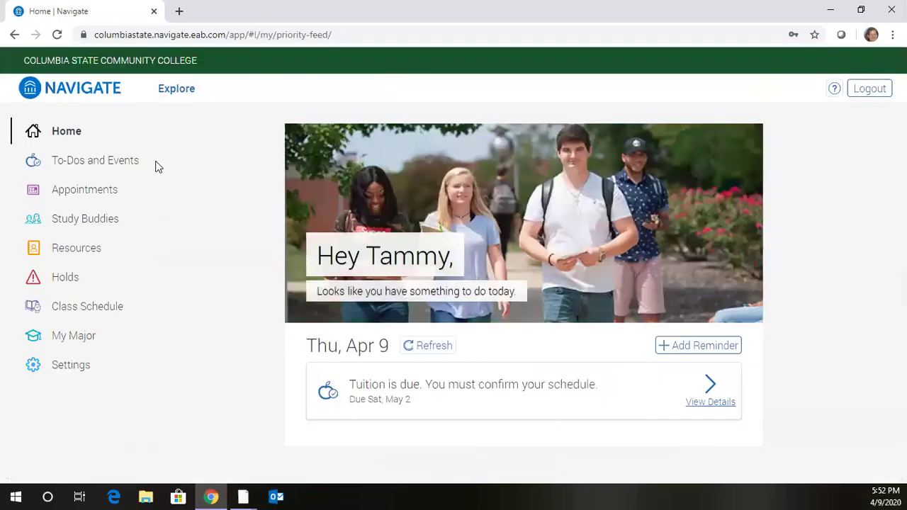
# Step: Review the upcoming advising and cancelled orientation entries in Appointments, then start scheduling a new one
pyautogui.click(79, 195)
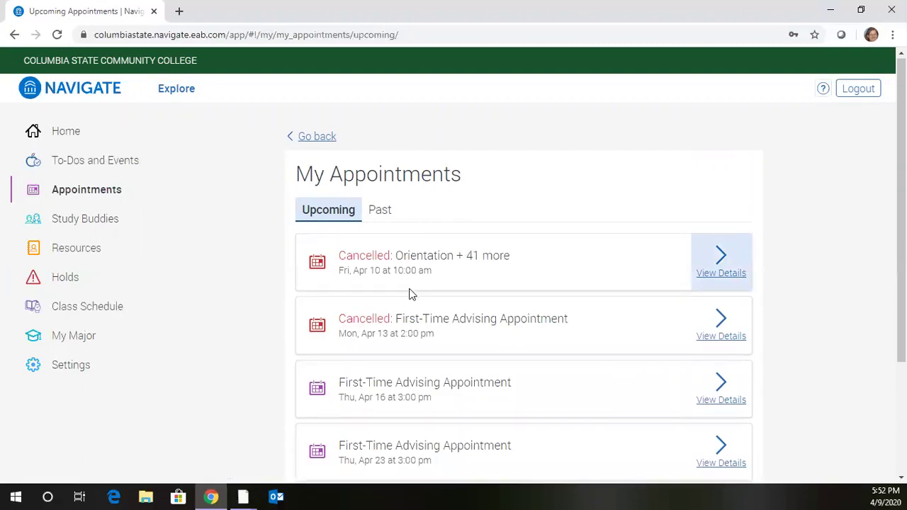
pyautogui.scroll(-3, 411, 294)
pyautogui.scroll(3, 411, 294)
pyautogui.scroll(-3, 411, 294)
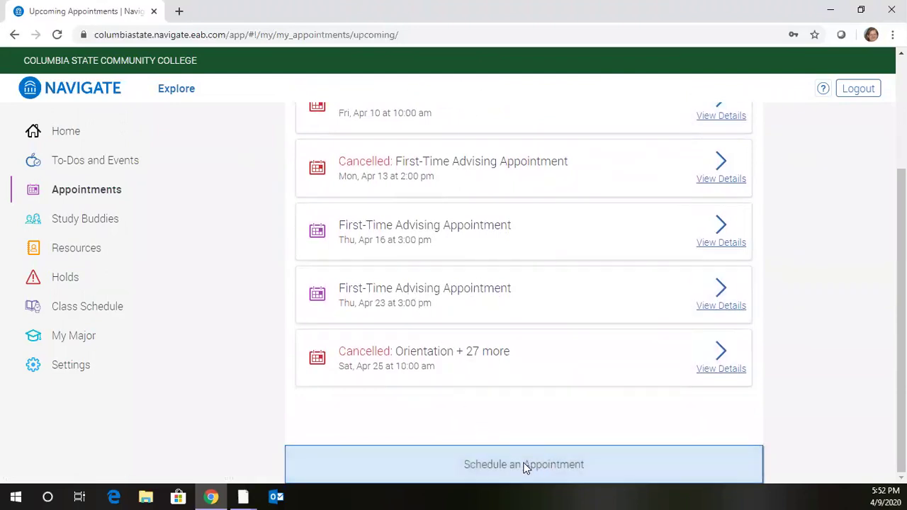
pyautogui.scroll(1, 434, 156)
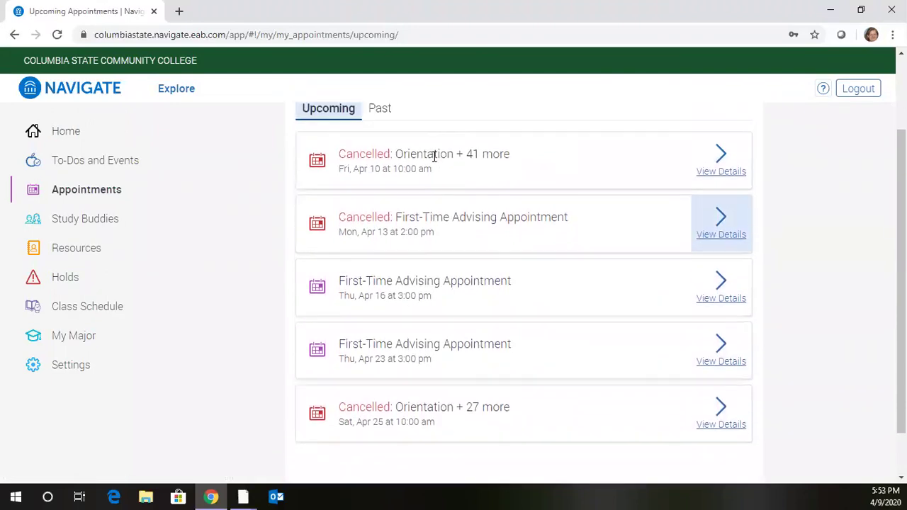
pyautogui.scroll(1, 434, 155)
pyautogui.scroll(-2, 434, 156)
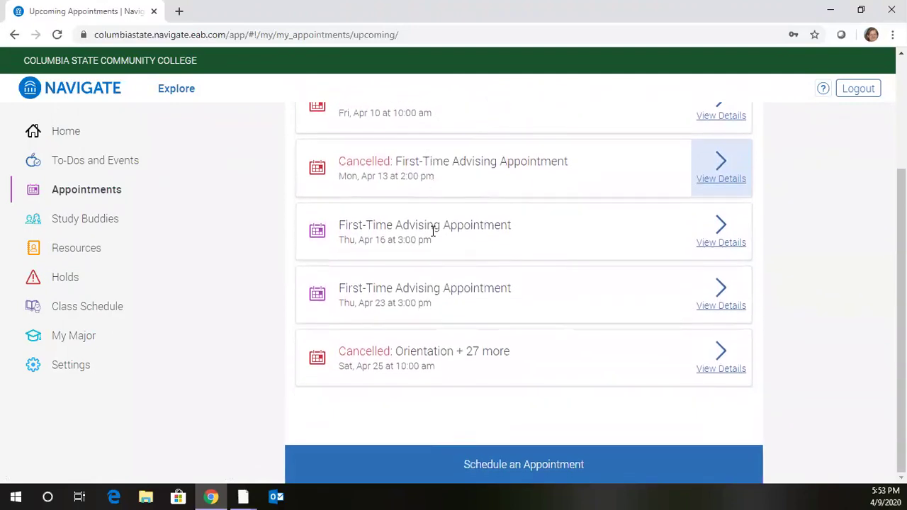
pyautogui.click(514, 465)
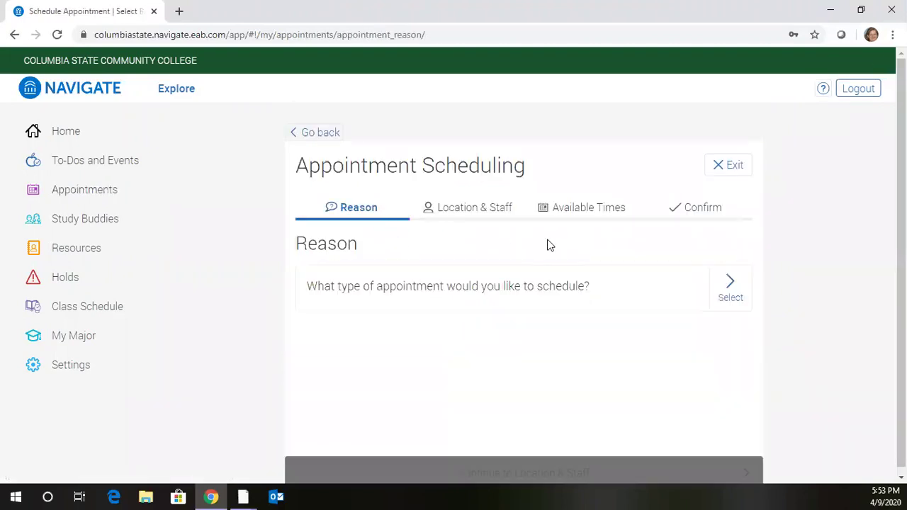
# Step: Set the appointment reason to Advising, then First-Time Advising Appointment
pyautogui.click(729, 286)
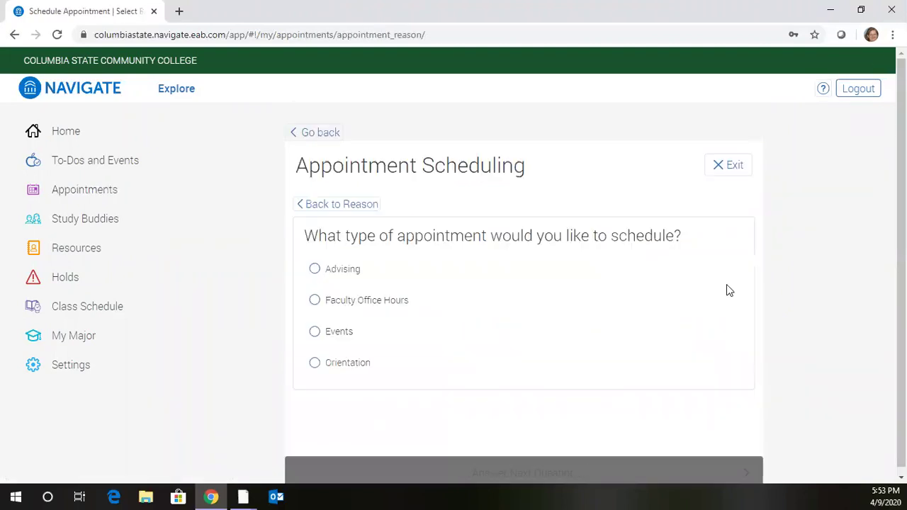
pyautogui.click(316, 272)
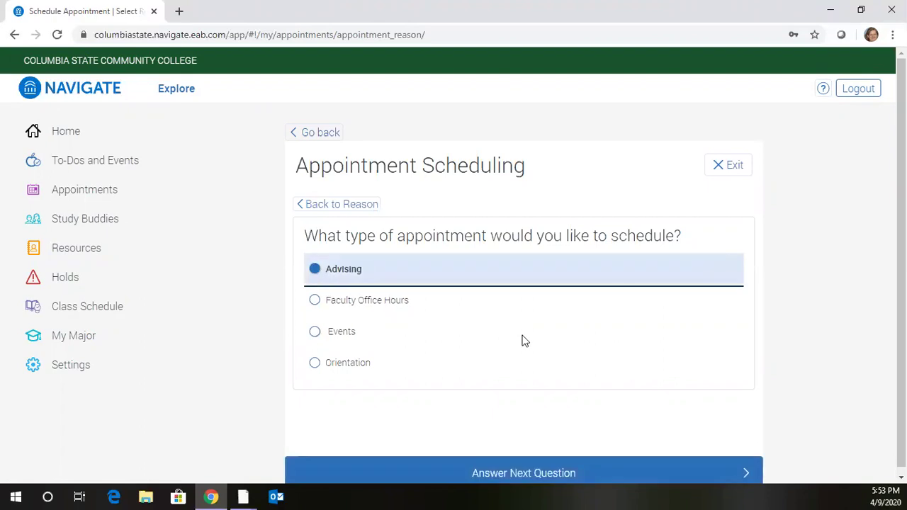
pyautogui.click(535, 474)
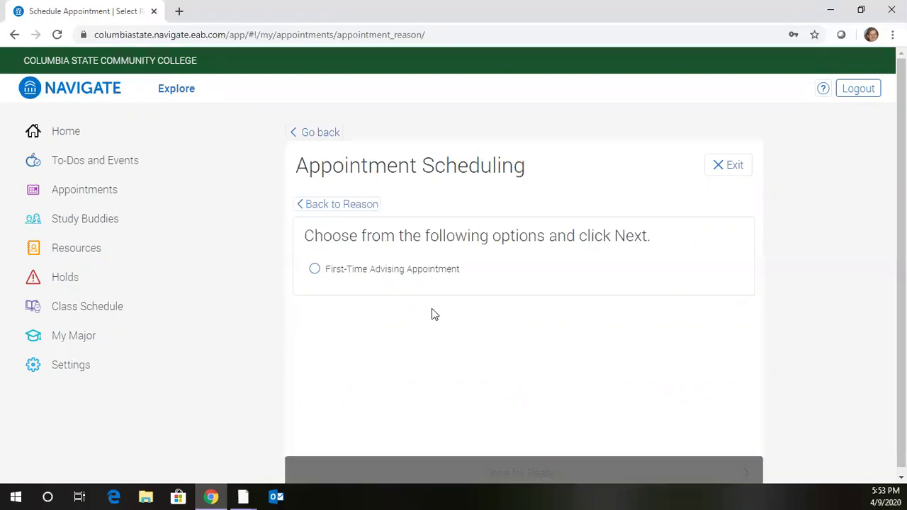
pyautogui.click(315, 271)
pyautogui.click(539, 472)
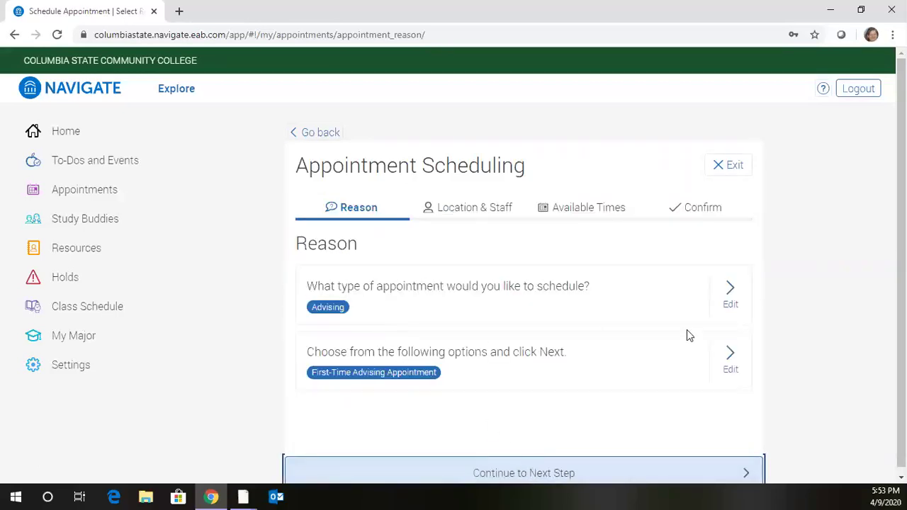
pyautogui.click(541, 474)
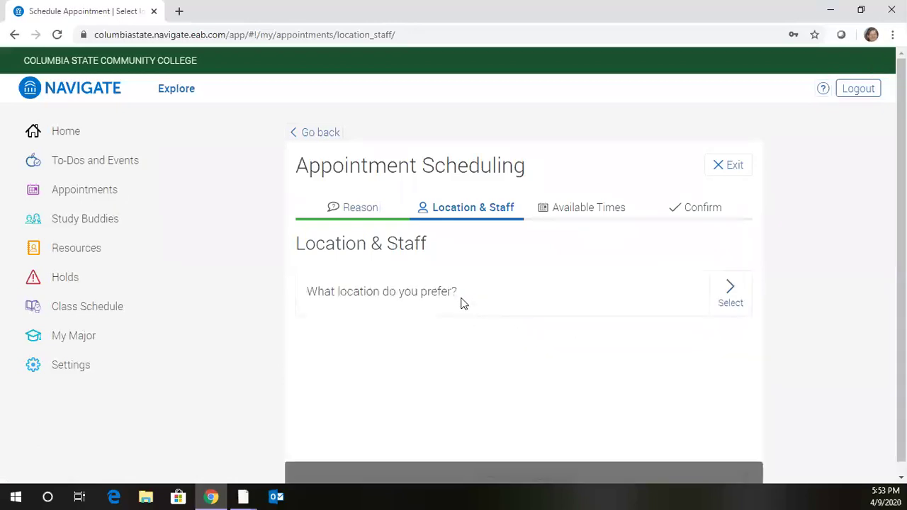
# Step: Choose Virtual Campus as the preferred location
pyautogui.click(728, 290)
pyautogui.click(316, 365)
pyautogui.click(542, 474)
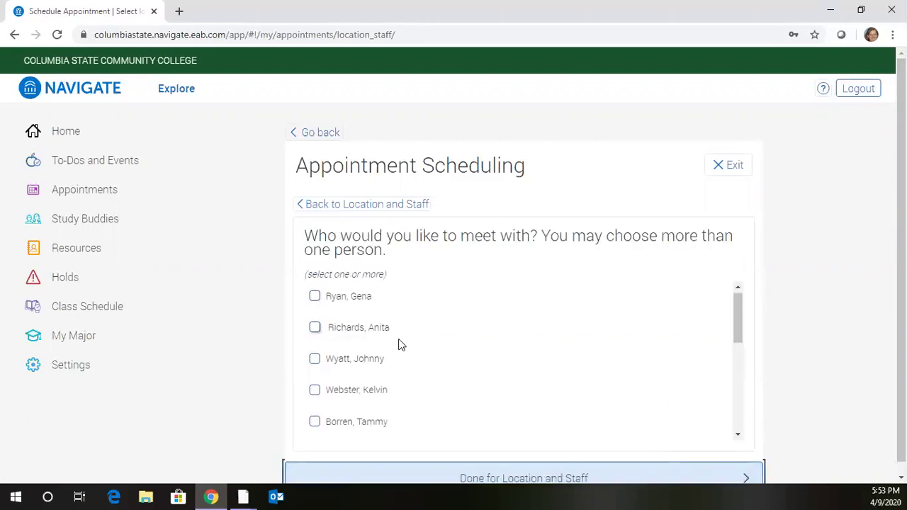
# Step: Tick nine advisors in the staff list as acceptable people to meet with
pyautogui.scroll(-5, 399, 344)
pyautogui.scroll(1, 399, 344)
pyautogui.scroll(4, 399, 344)
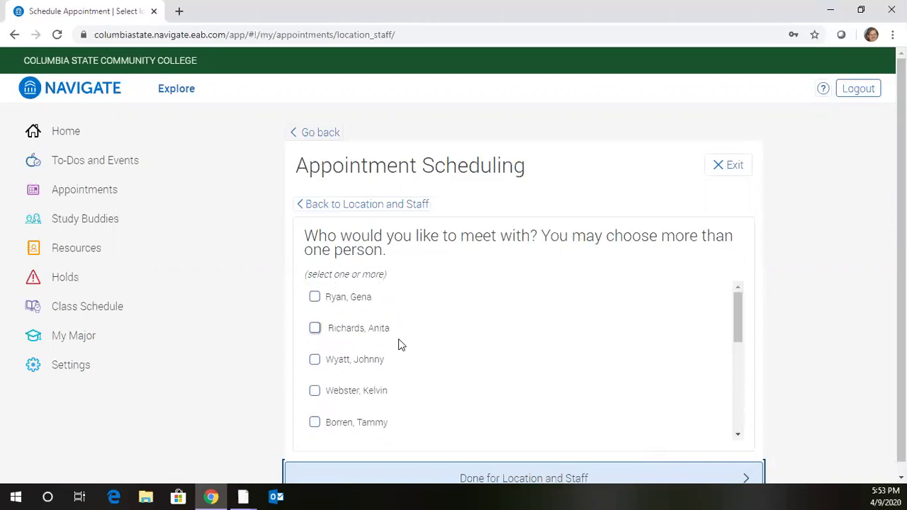
pyautogui.scroll(-1, 330, 326)
pyautogui.scroll(-4, 330, 328)
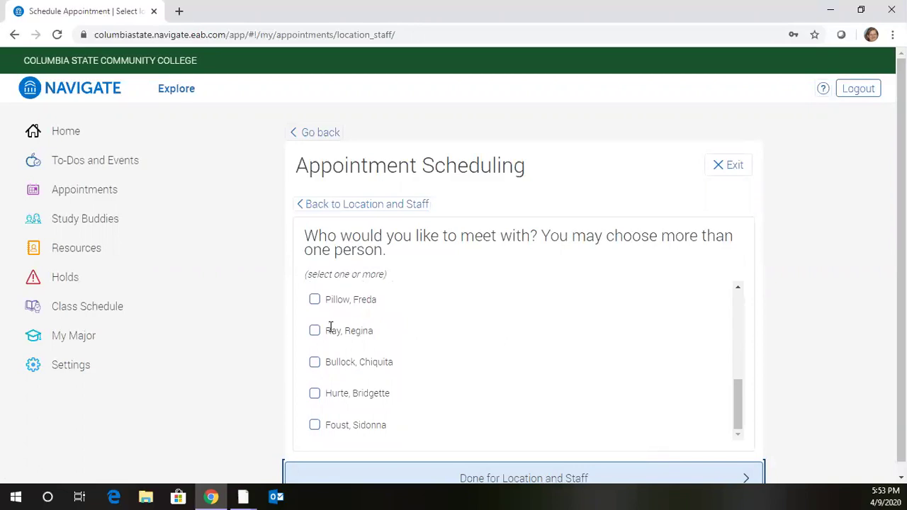
pyautogui.scroll(2, 330, 328)
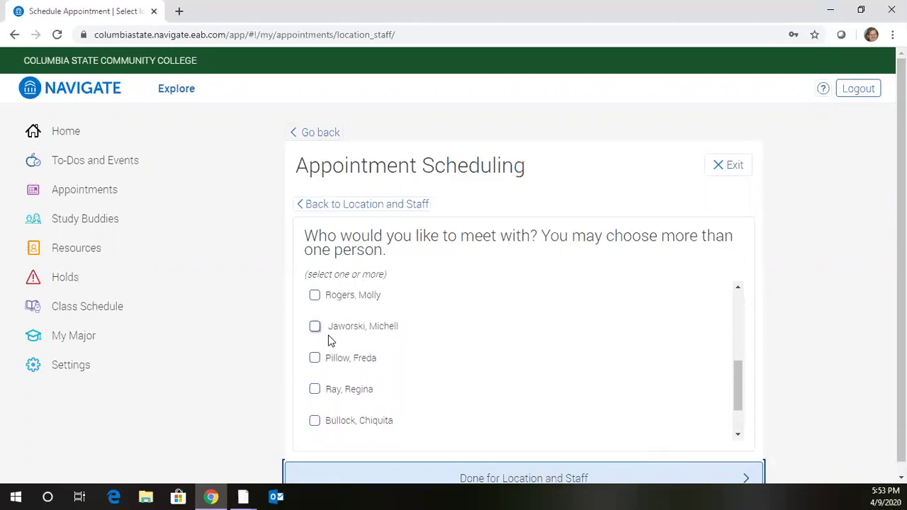
pyautogui.scroll(5, 330, 341)
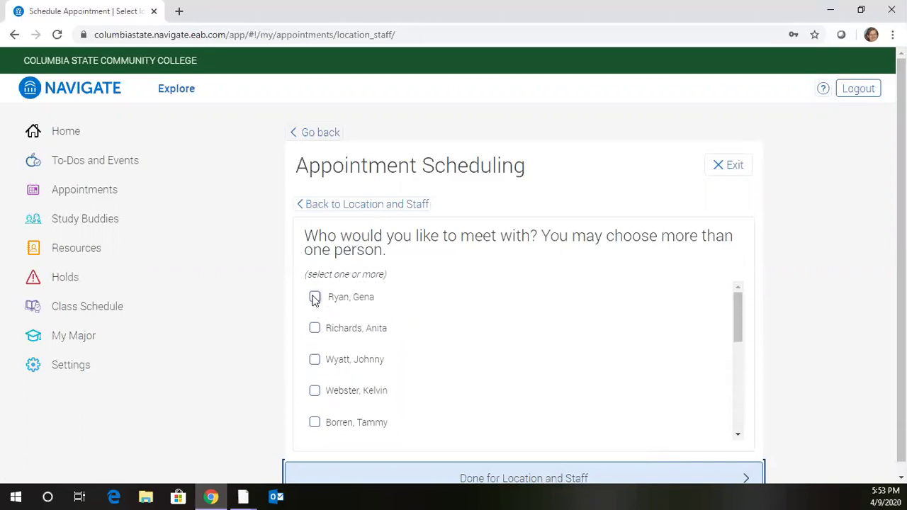
pyautogui.click(314, 298)
pyautogui.click(314, 328)
pyautogui.click(315, 360)
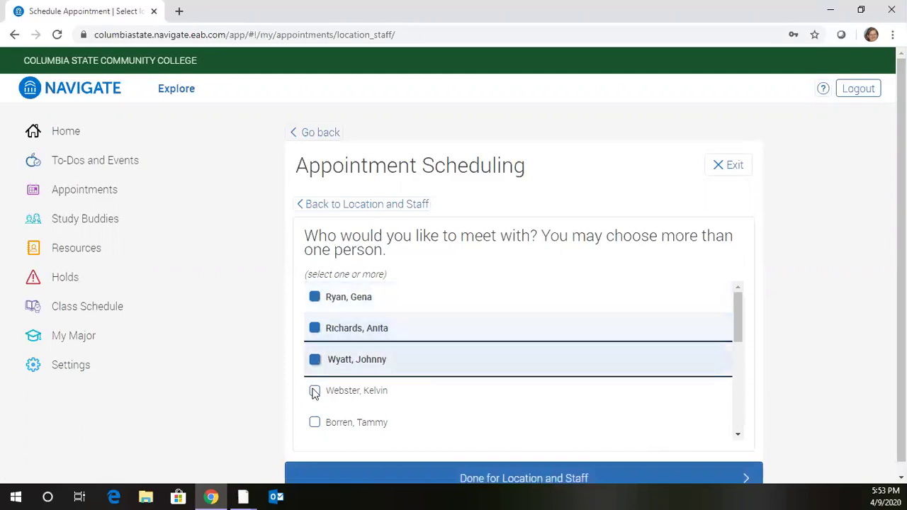
pyautogui.click(315, 391)
pyautogui.click(315, 423)
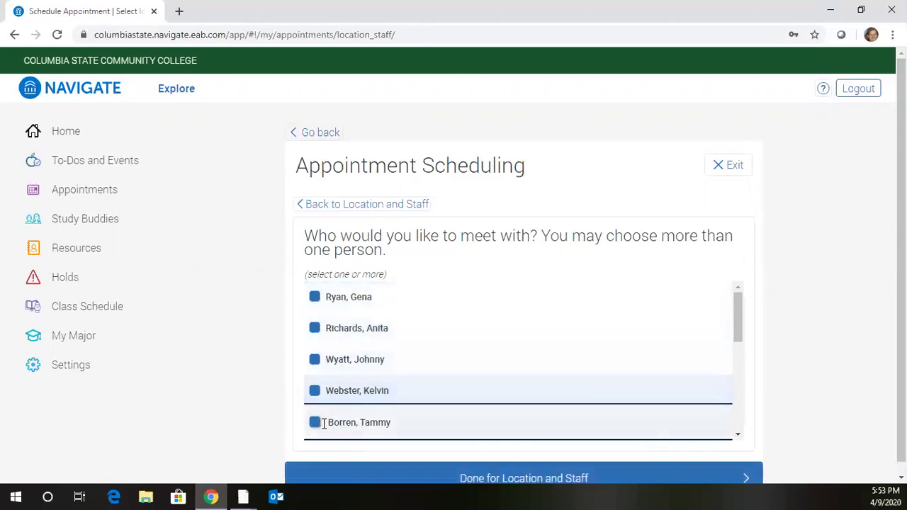
pyautogui.scroll(-5, 311, 358)
pyautogui.click(315, 328)
pyautogui.click(314, 359)
pyautogui.click(315, 391)
pyautogui.click(315, 422)
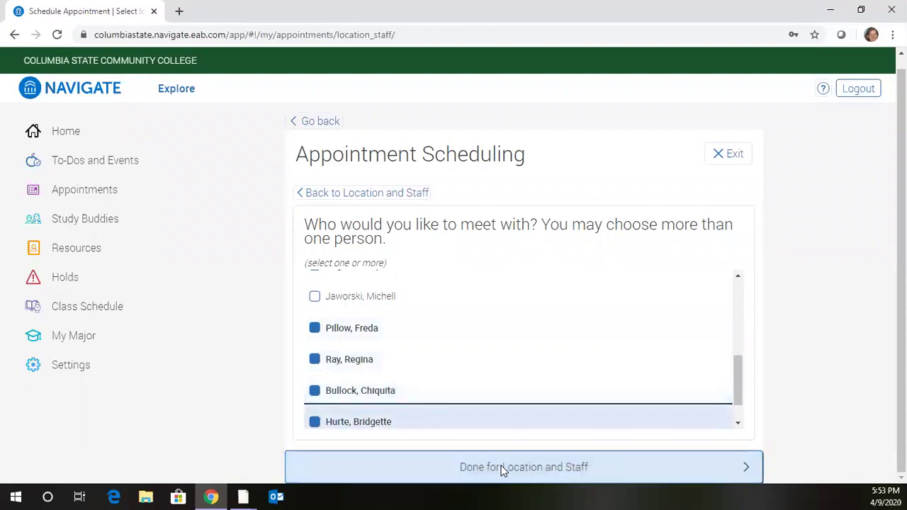
pyautogui.click(502, 469)
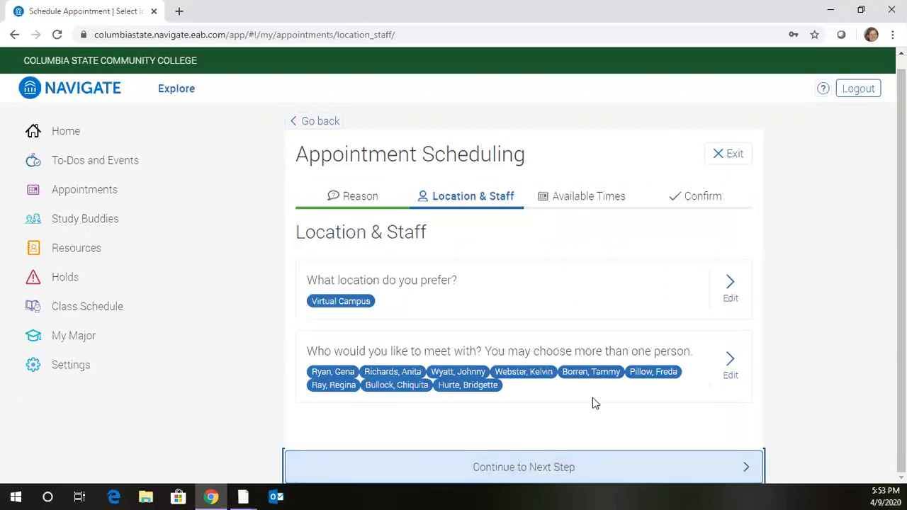
# Step: Pick the Wednesday, April 15 10:00 AM slot from next week's availability
pyautogui.click(526, 467)
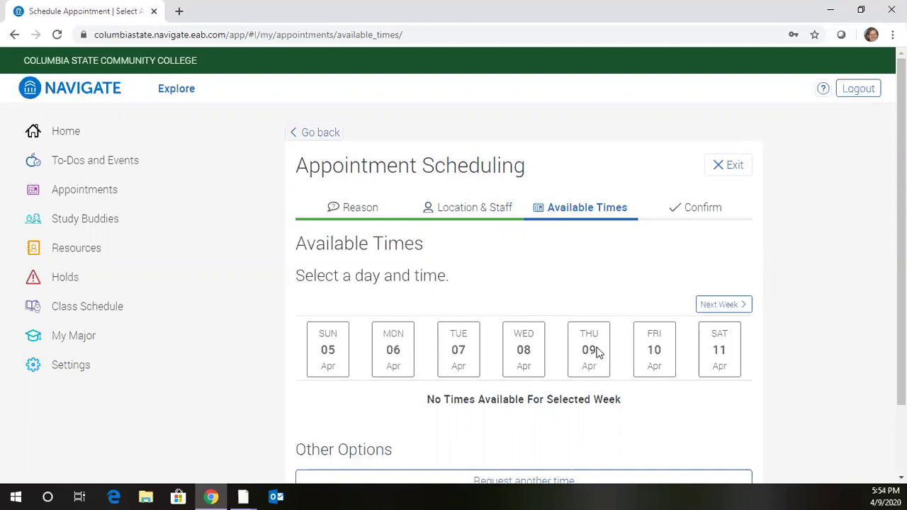
pyautogui.click(730, 305)
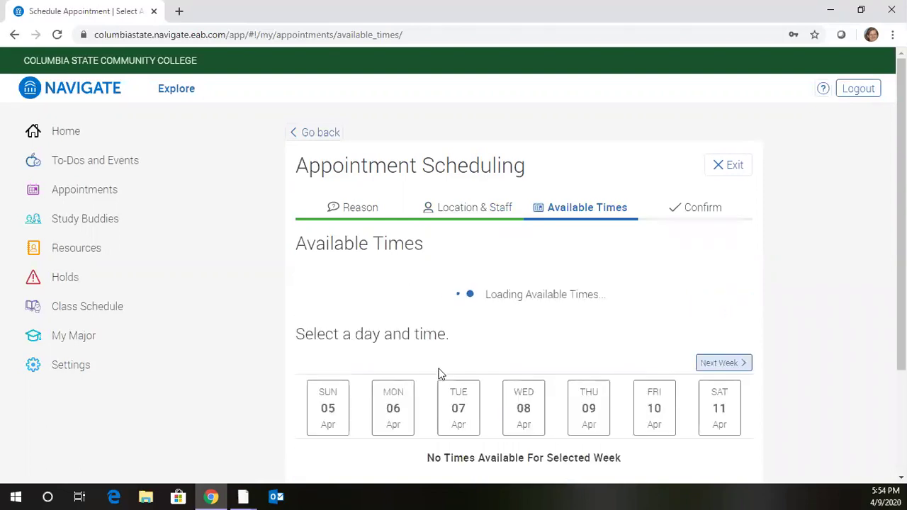
pyautogui.scroll(-2, 442, 375)
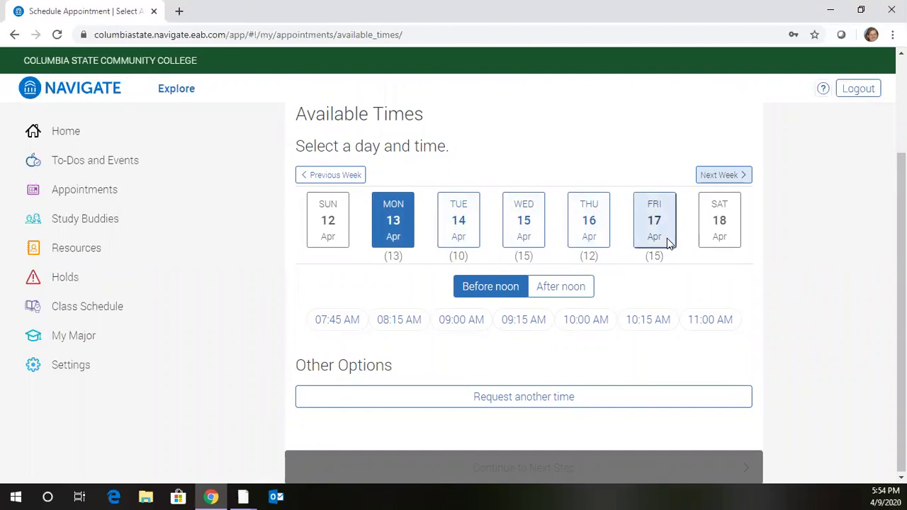
pyautogui.click(411, 247)
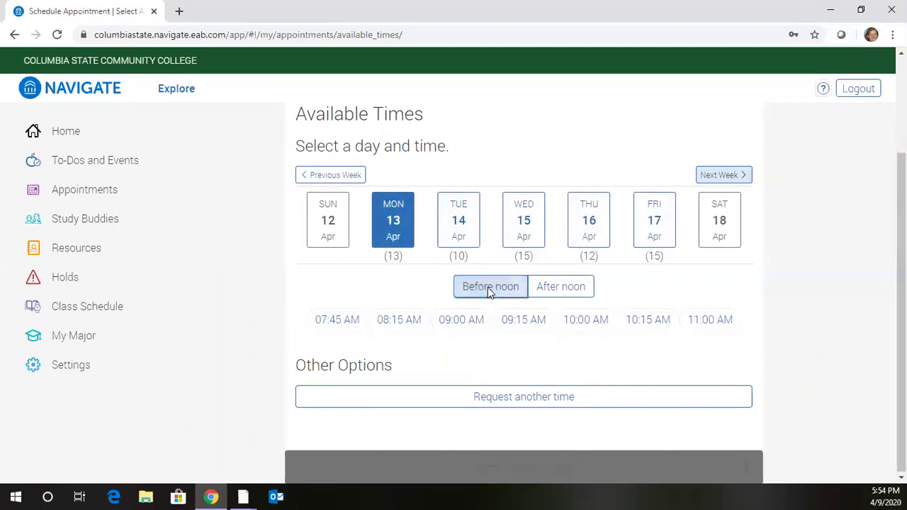
pyautogui.click(539, 287)
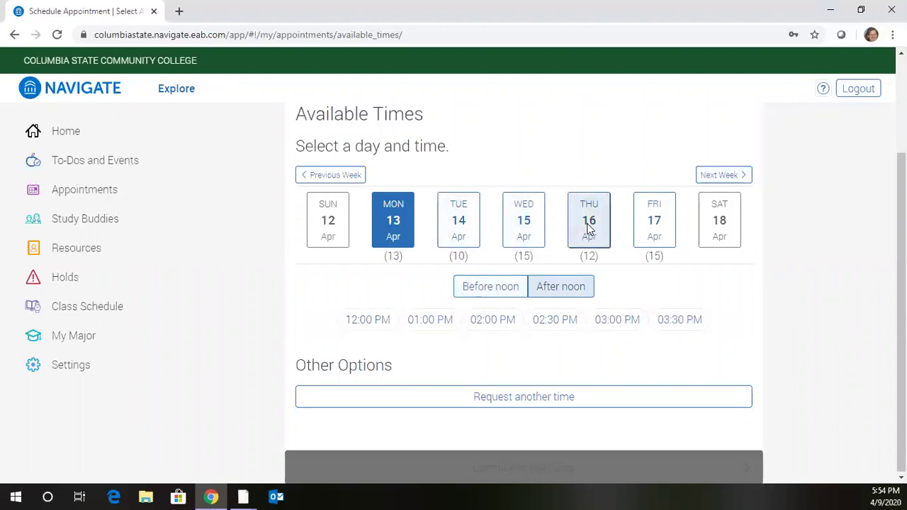
pyautogui.click(528, 237)
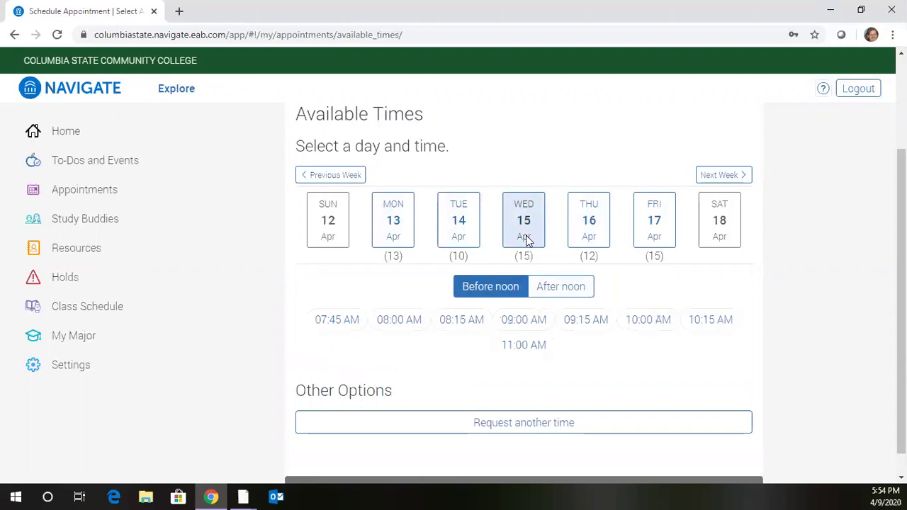
pyautogui.click(650, 322)
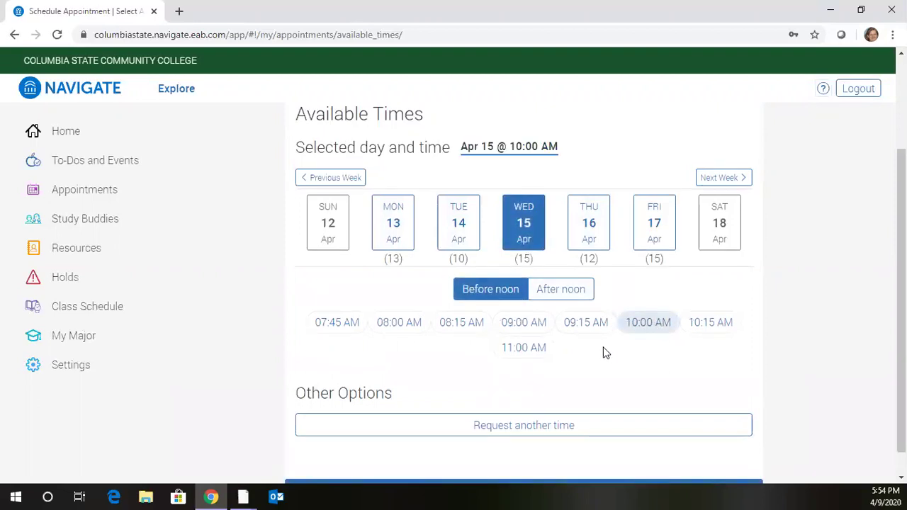
pyautogui.scroll(-1, 480, 374)
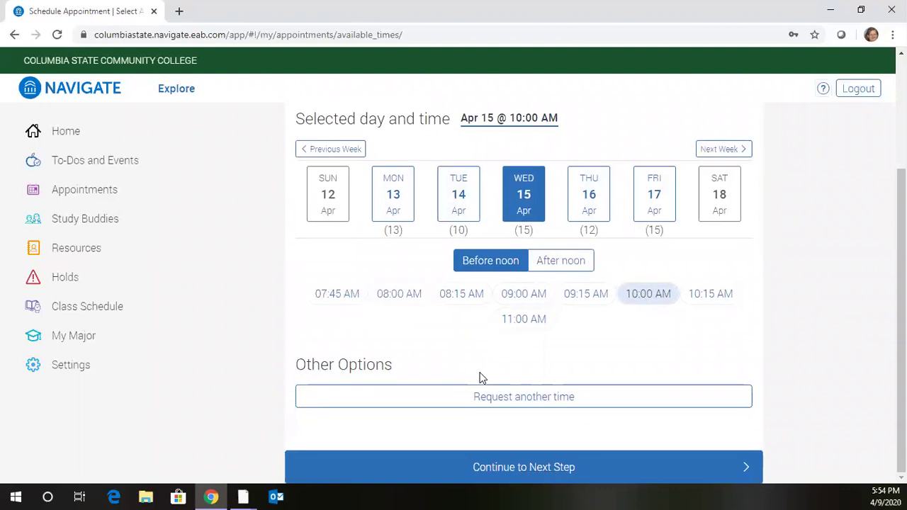
pyautogui.click(518, 461)
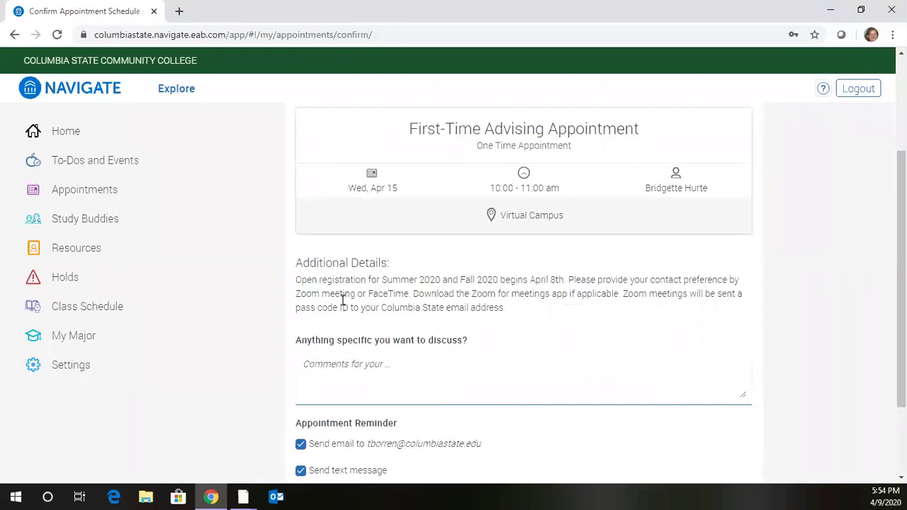
# Step: Review the April 15 confirmation, add the comment 'zoom', and confirm the appointment
pyautogui.scroll(-1, 342, 301)
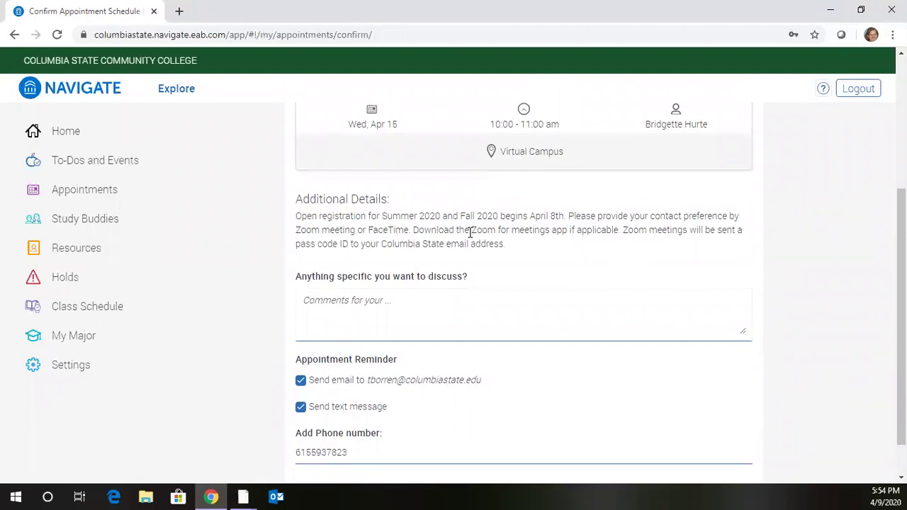
pyautogui.scroll(2, 424, 255)
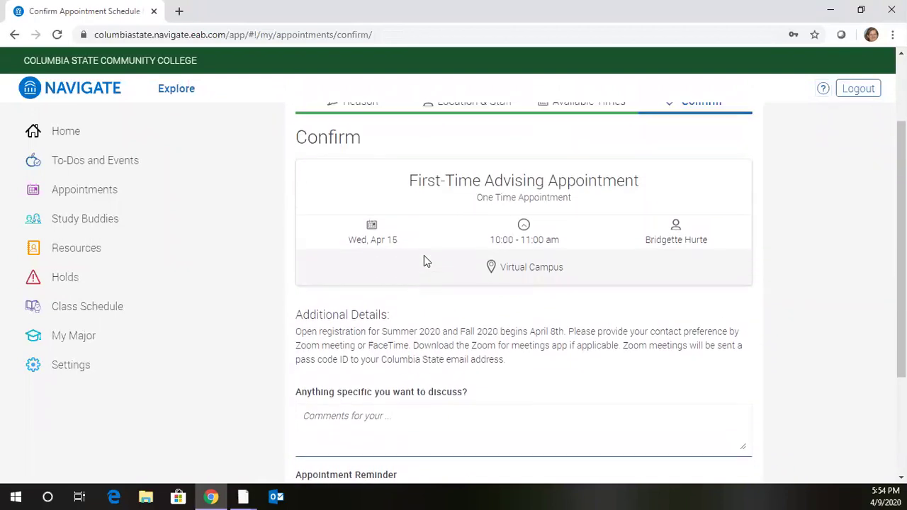
pyautogui.scroll(-1, 680, 253)
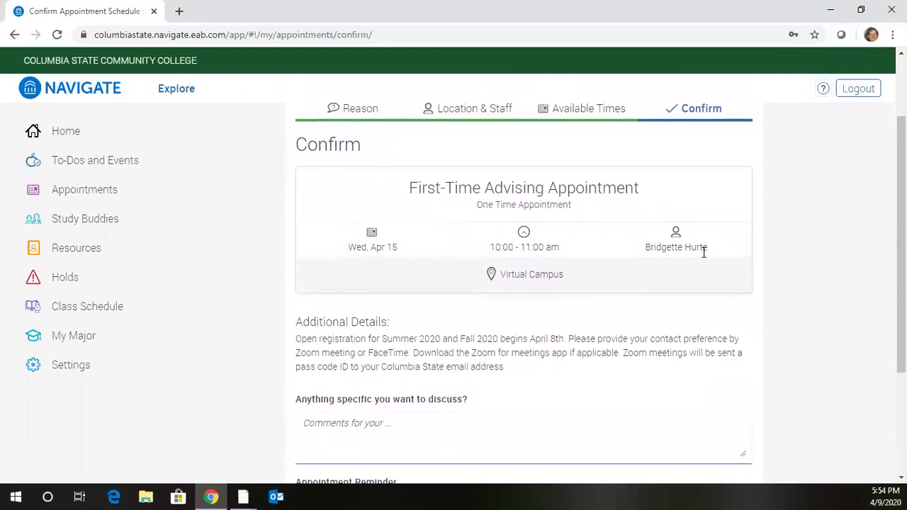
pyautogui.scroll(-2, 385, 349)
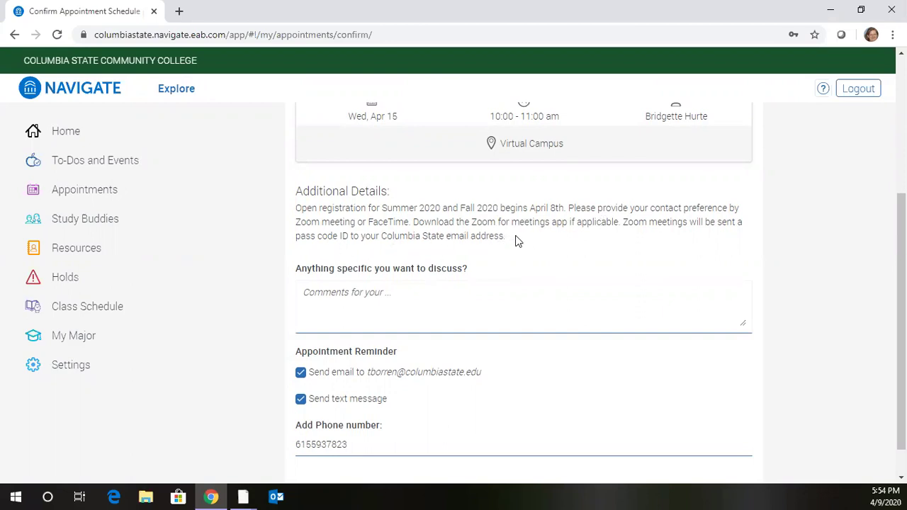
pyautogui.click(348, 292)
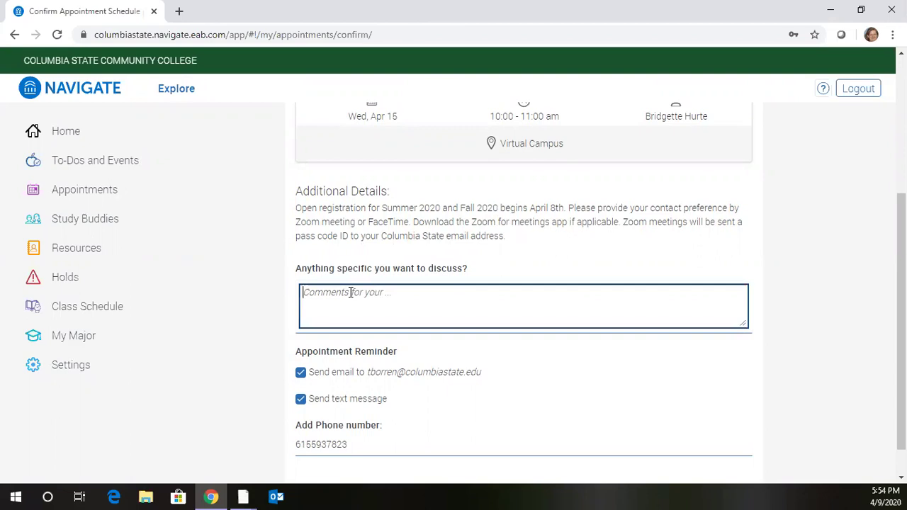
pyautogui.write('zoom')
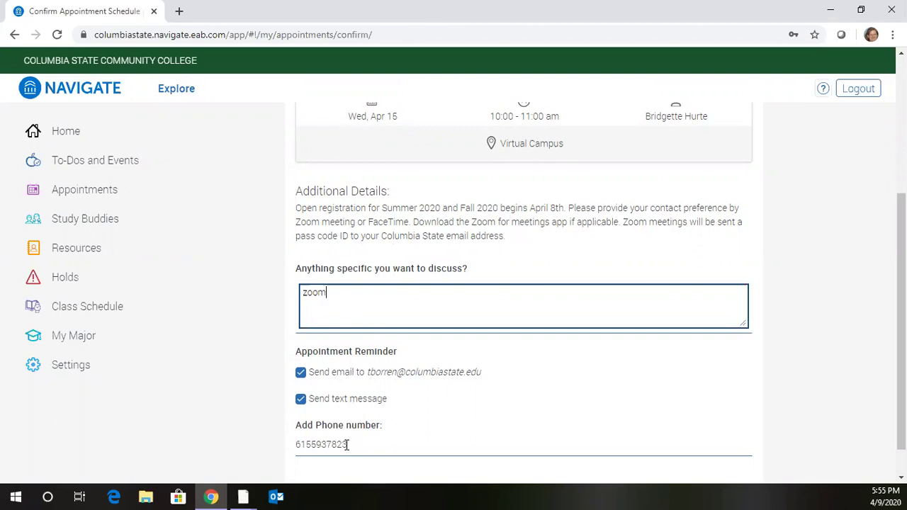
pyautogui.scroll(-1, 347, 444)
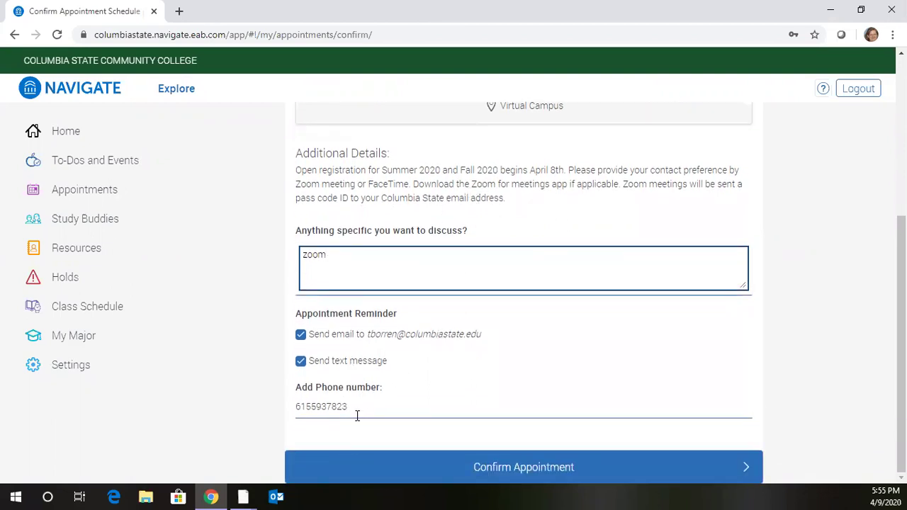
pyautogui.click(536, 474)
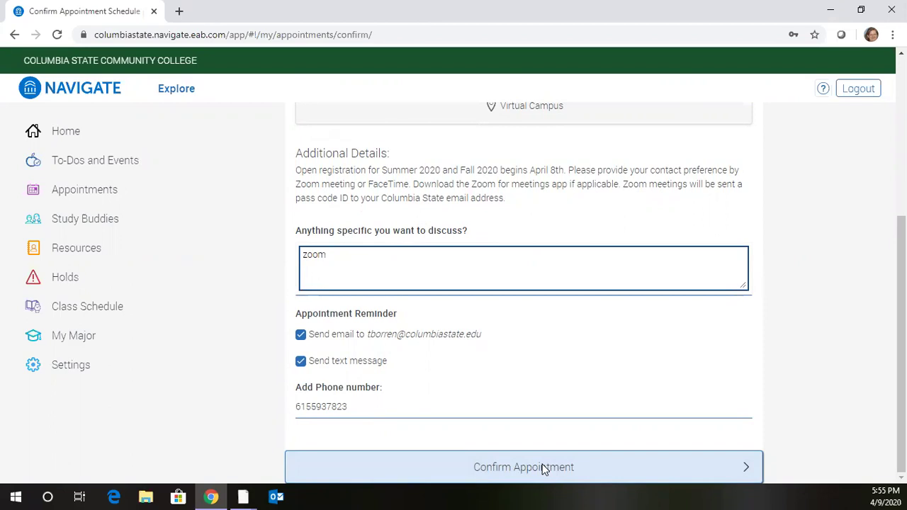
pyautogui.click(543, 467)
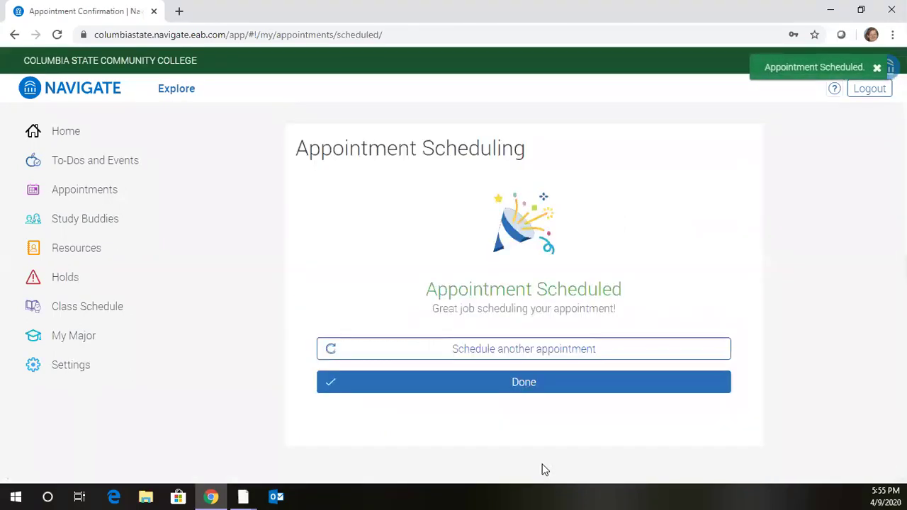
pyautogui.click(523, 389)
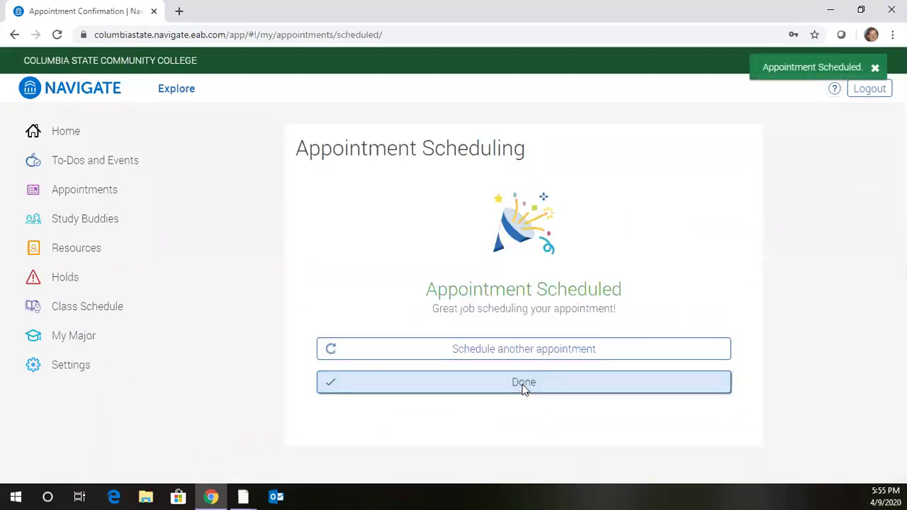
pyautogui.click(522, 389)
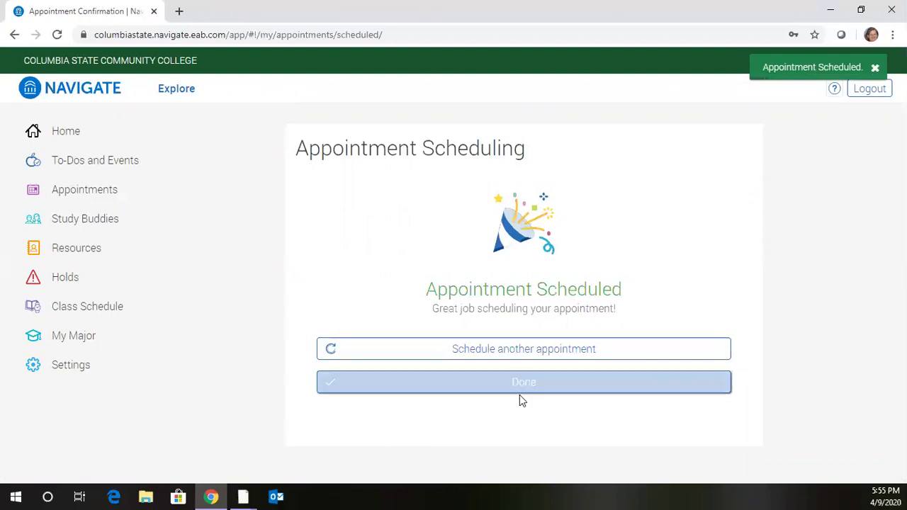
# Step: Start another appointment with reason Orientation, Orientation Registration, Orientation
pyautogui.click(518, 350)
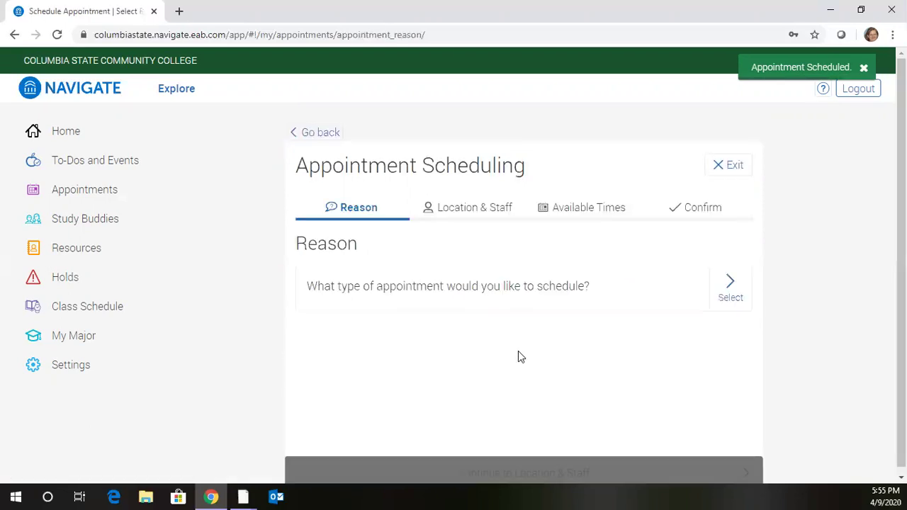
pyautogui.click(730, 287)
pyautogui.click(315, 362)
pyautogui.click(543, 472)
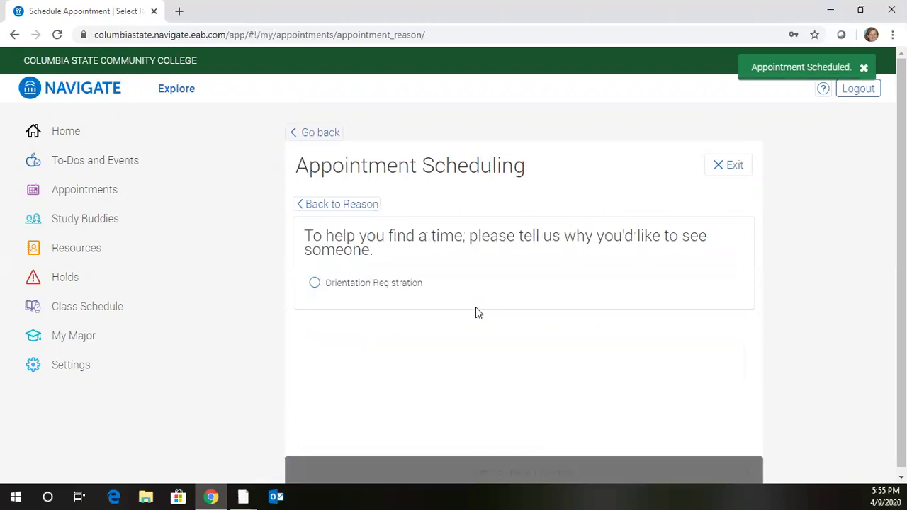
pyautogui.click(315, 285)
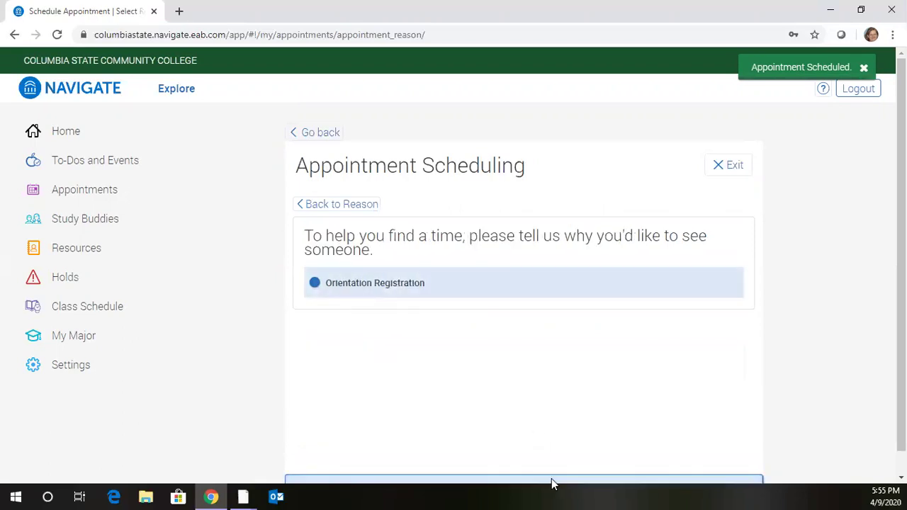
pyautogui.click(550, 479)
pyautogui.click(315, 270)
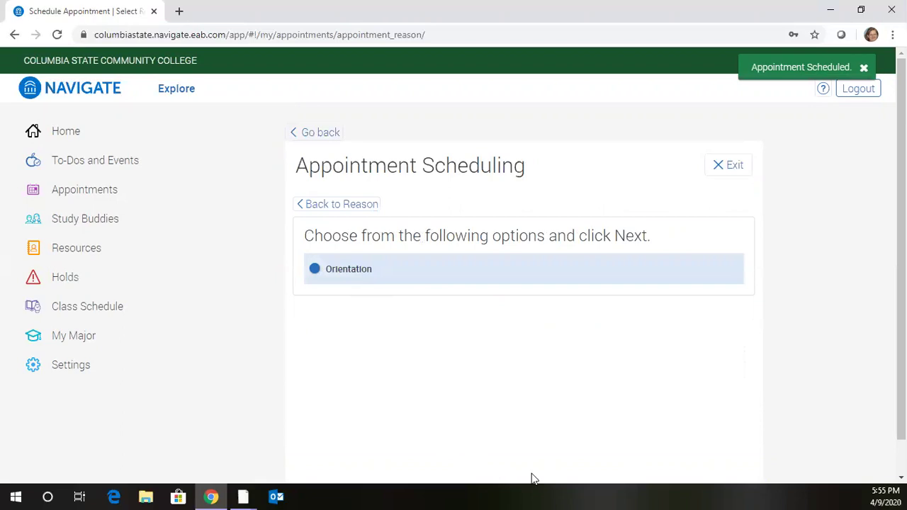
pyautogui.click(508, 457)
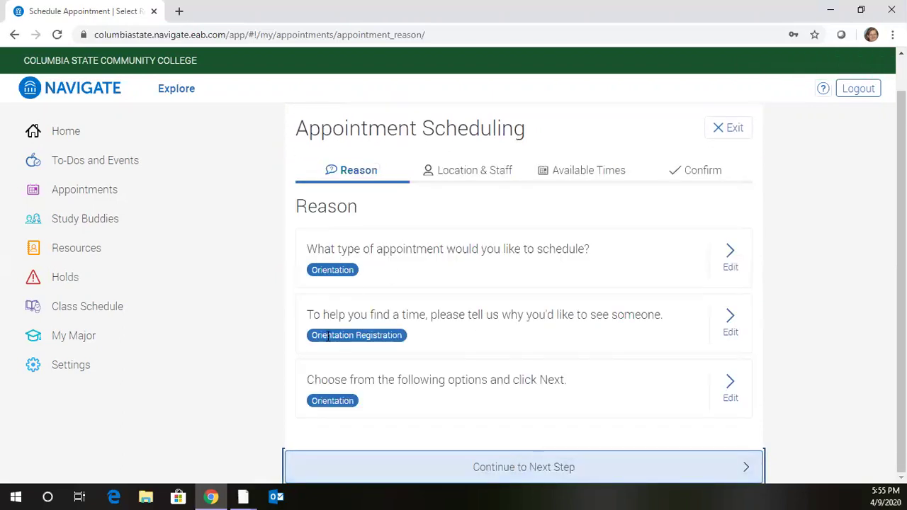
pyautogui.click(520, 473)
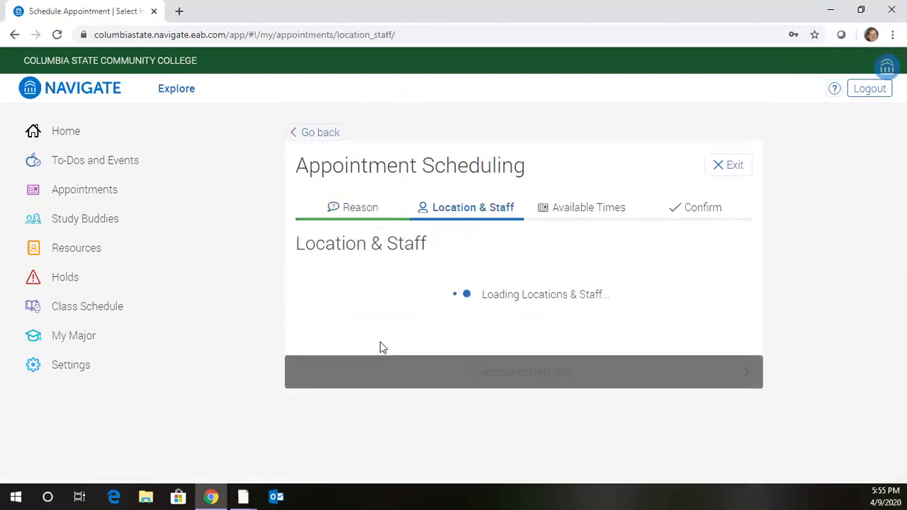
# Step: Set the location to Virtual Campus and pick Friday, April 10 at 1:00 PM
pyautogui.click(728, 302)
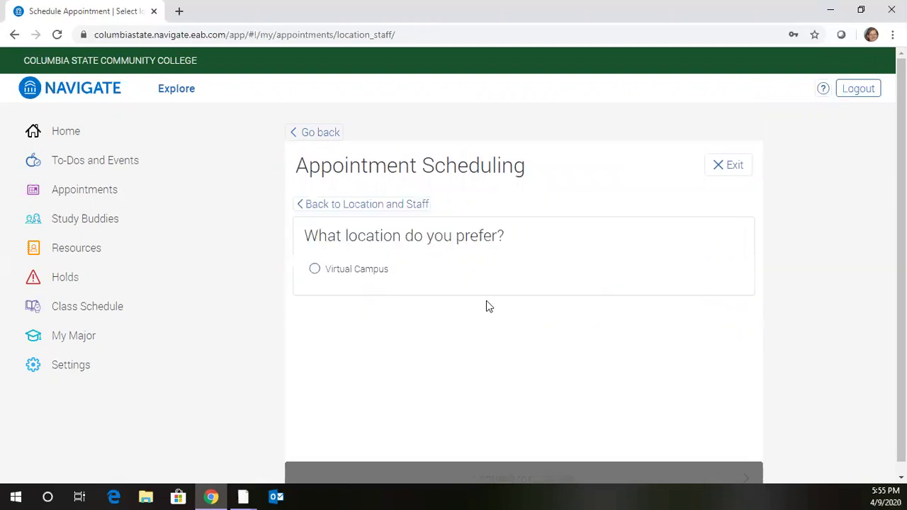
pyautogui.click(314, 270)
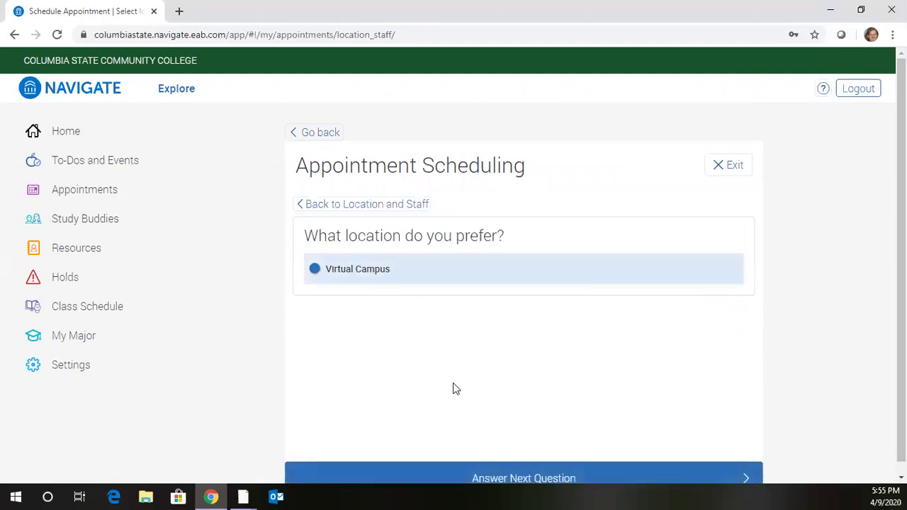
pyautogui.click(496, 471)
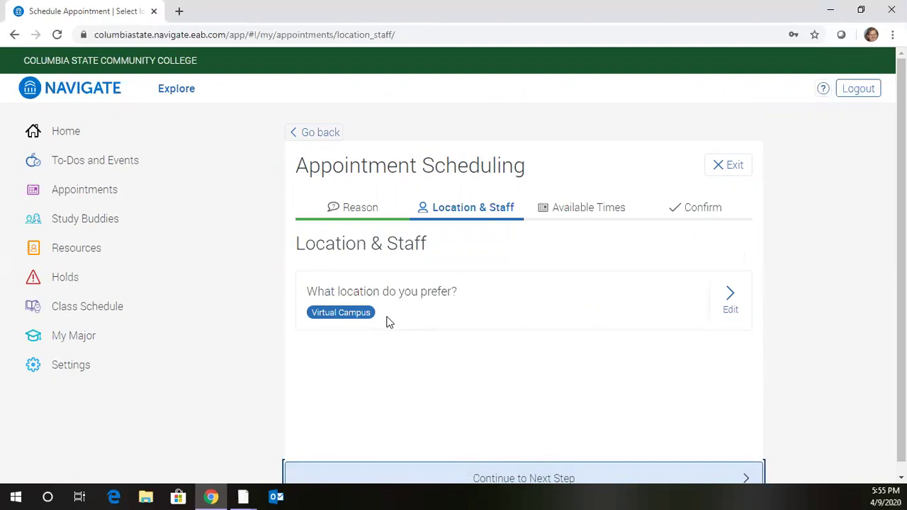
pyautogui.click(504, 477)
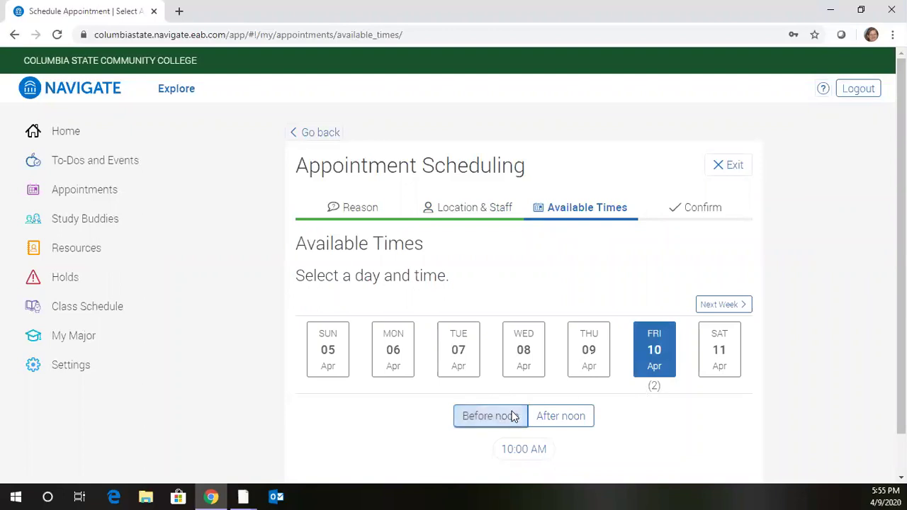
pyautogui.click(577, 418)
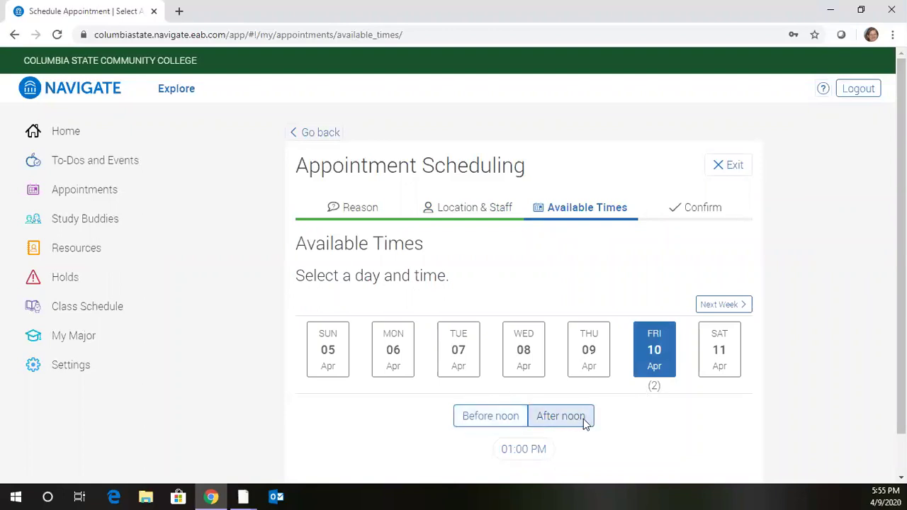
pyautogui.click(536, 455)
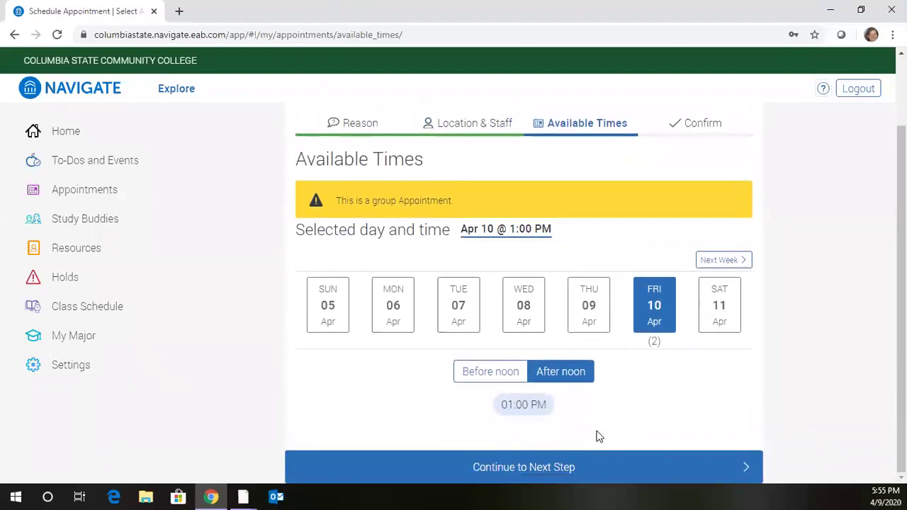
# Step: Submit the Virtual Campus orientation booking for April 10, 1:00 PM and close the confirmation
pyautogui.click(546, 467)
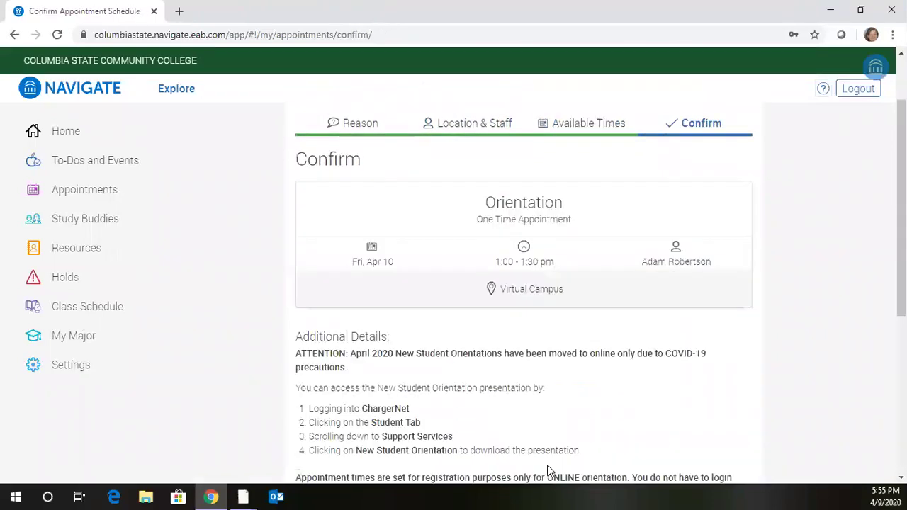
pyautogui.scroll(-4, 386, 344)
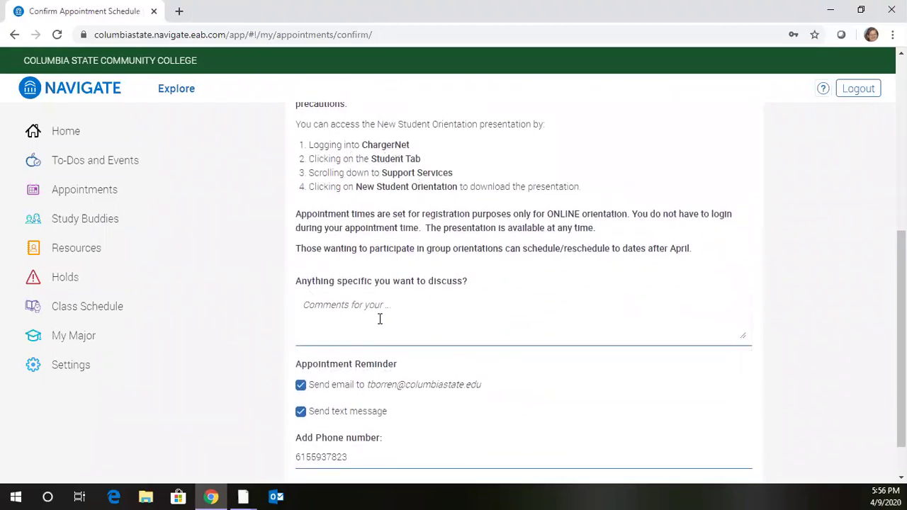
pyautogui.scroll(-1, 379, 328)
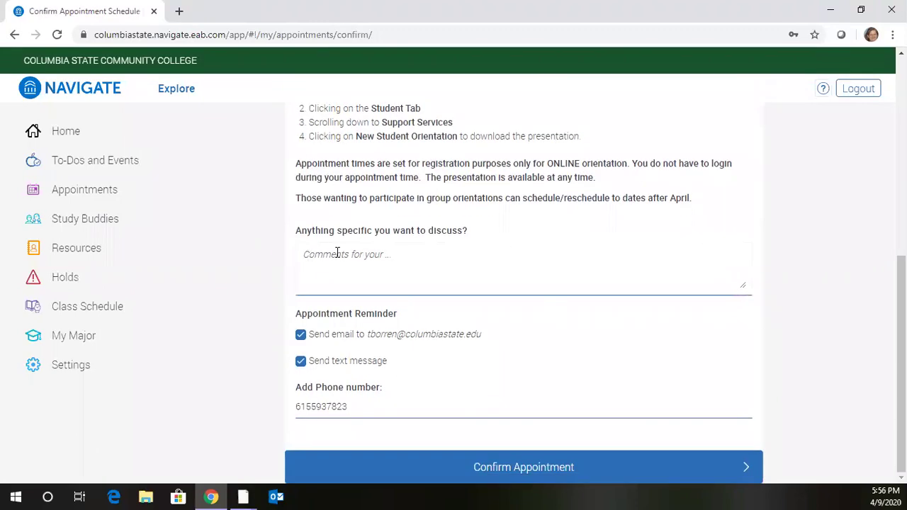
pyautogui.click(516, 469)
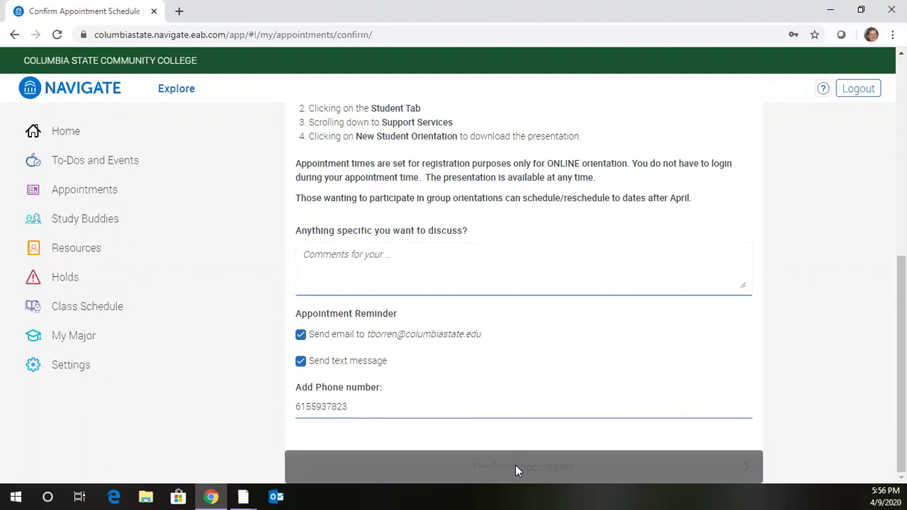
pyautogui.click(526, 391)
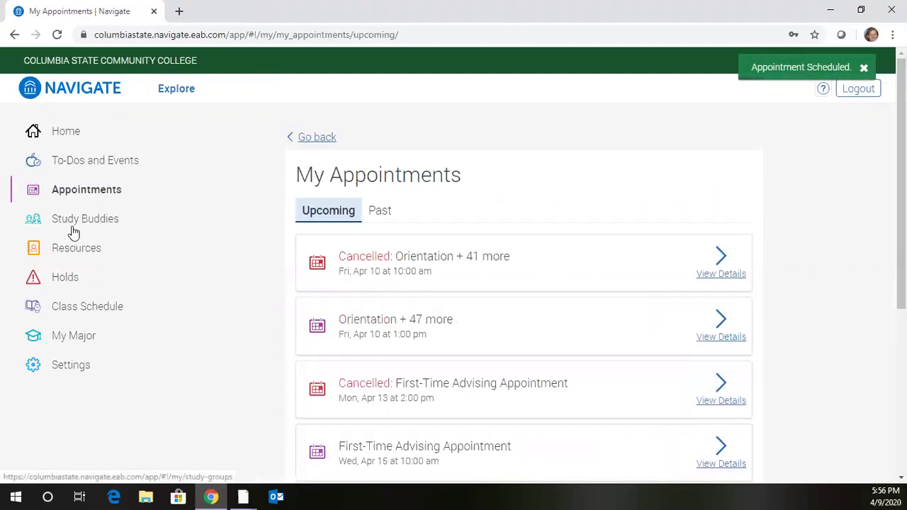
# Step: Browse the Upcoming appointments and view details of the April 15 First-Time Advising appointment
pyautogui.click(84, 197)
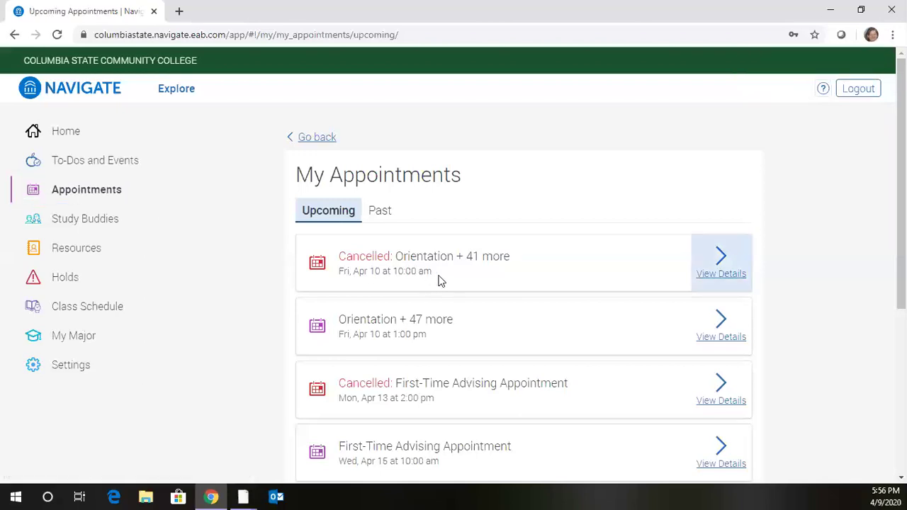
pyautogui.scroll(-2, 411, 271)
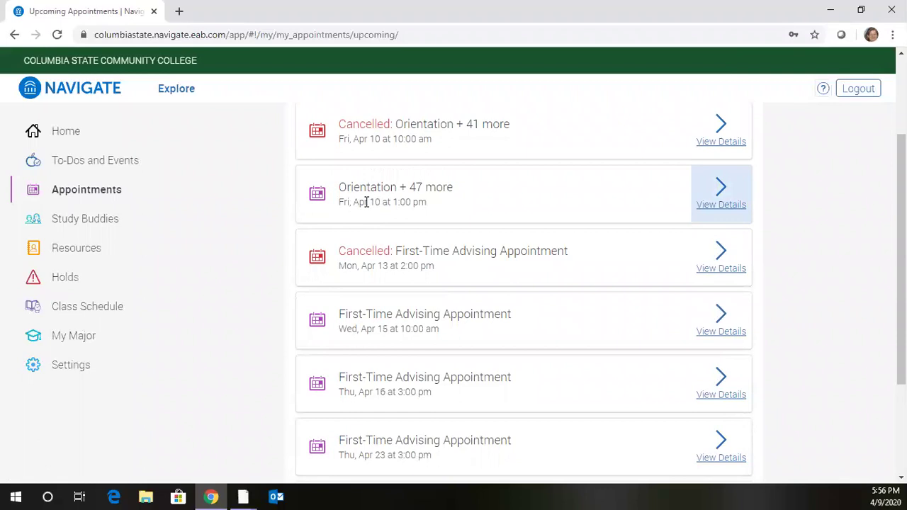
pyautogui.scroll(-2, 385, 318)
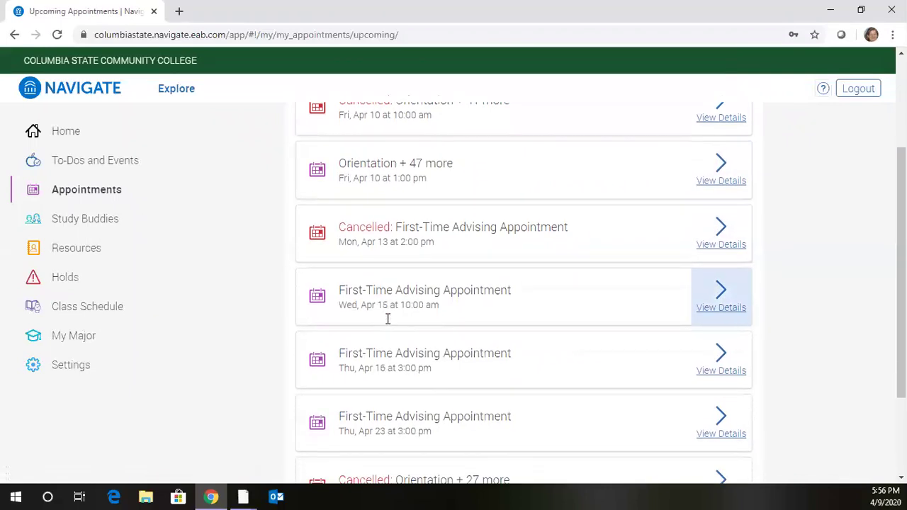
pyautogui.scroll(1, 386, 319)
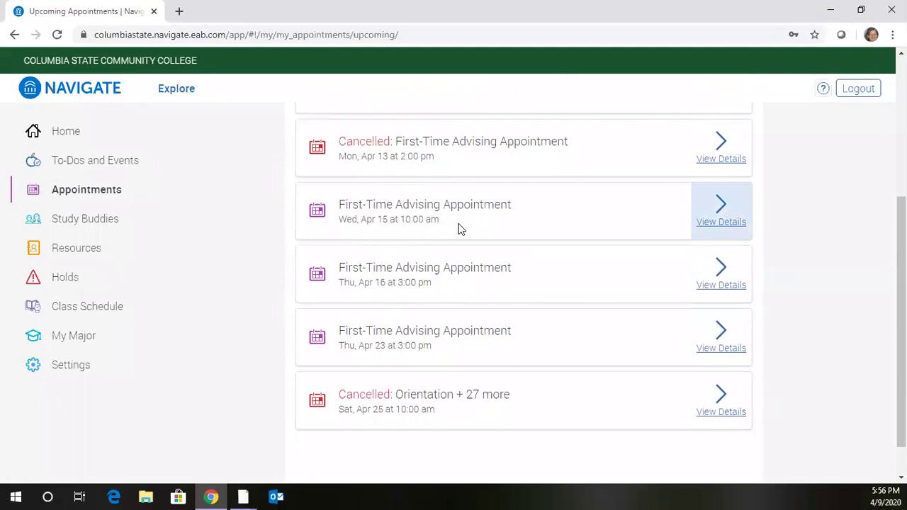
pyautogui.click(718, 225)
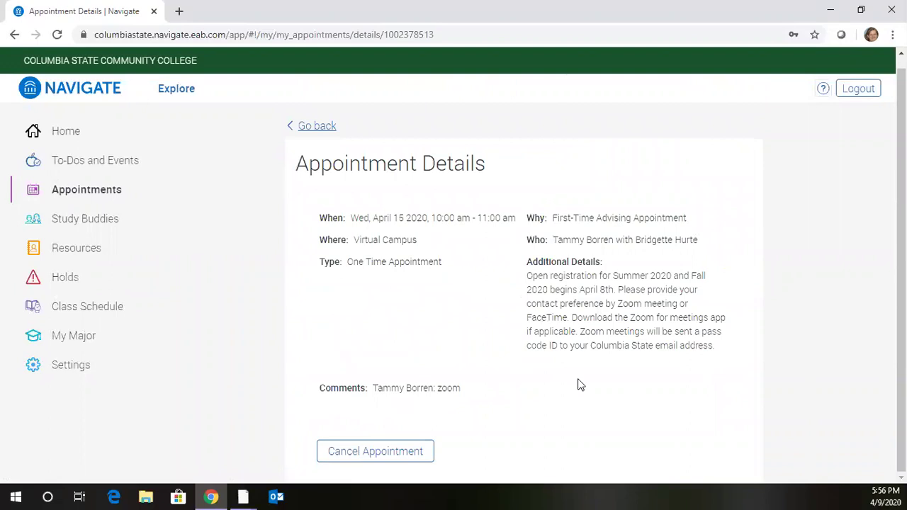
pyautogui.scroll(1, 355, 256)
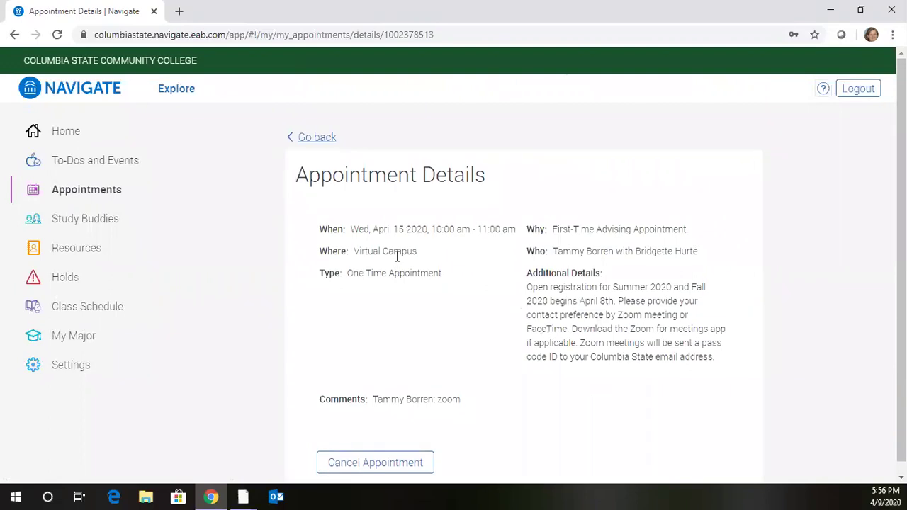